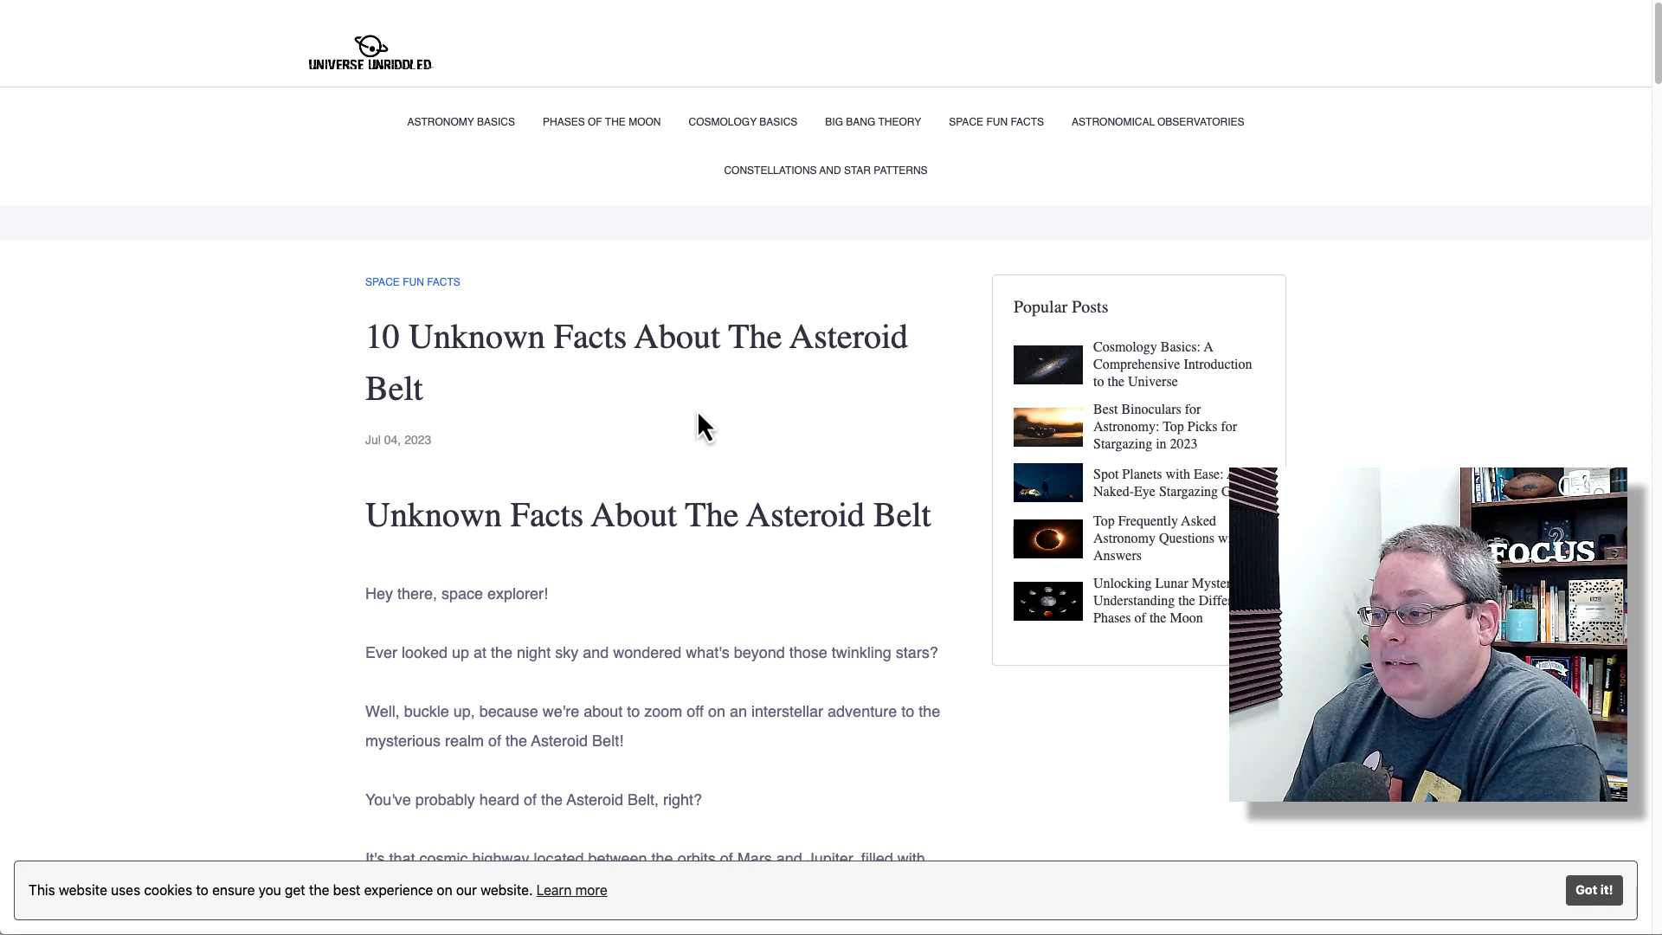
# - Highlight the 'Unknown Facts' heading, then the older article's title and 'Fun Facts' H2
pyautogui.tripleClick(525, 515)
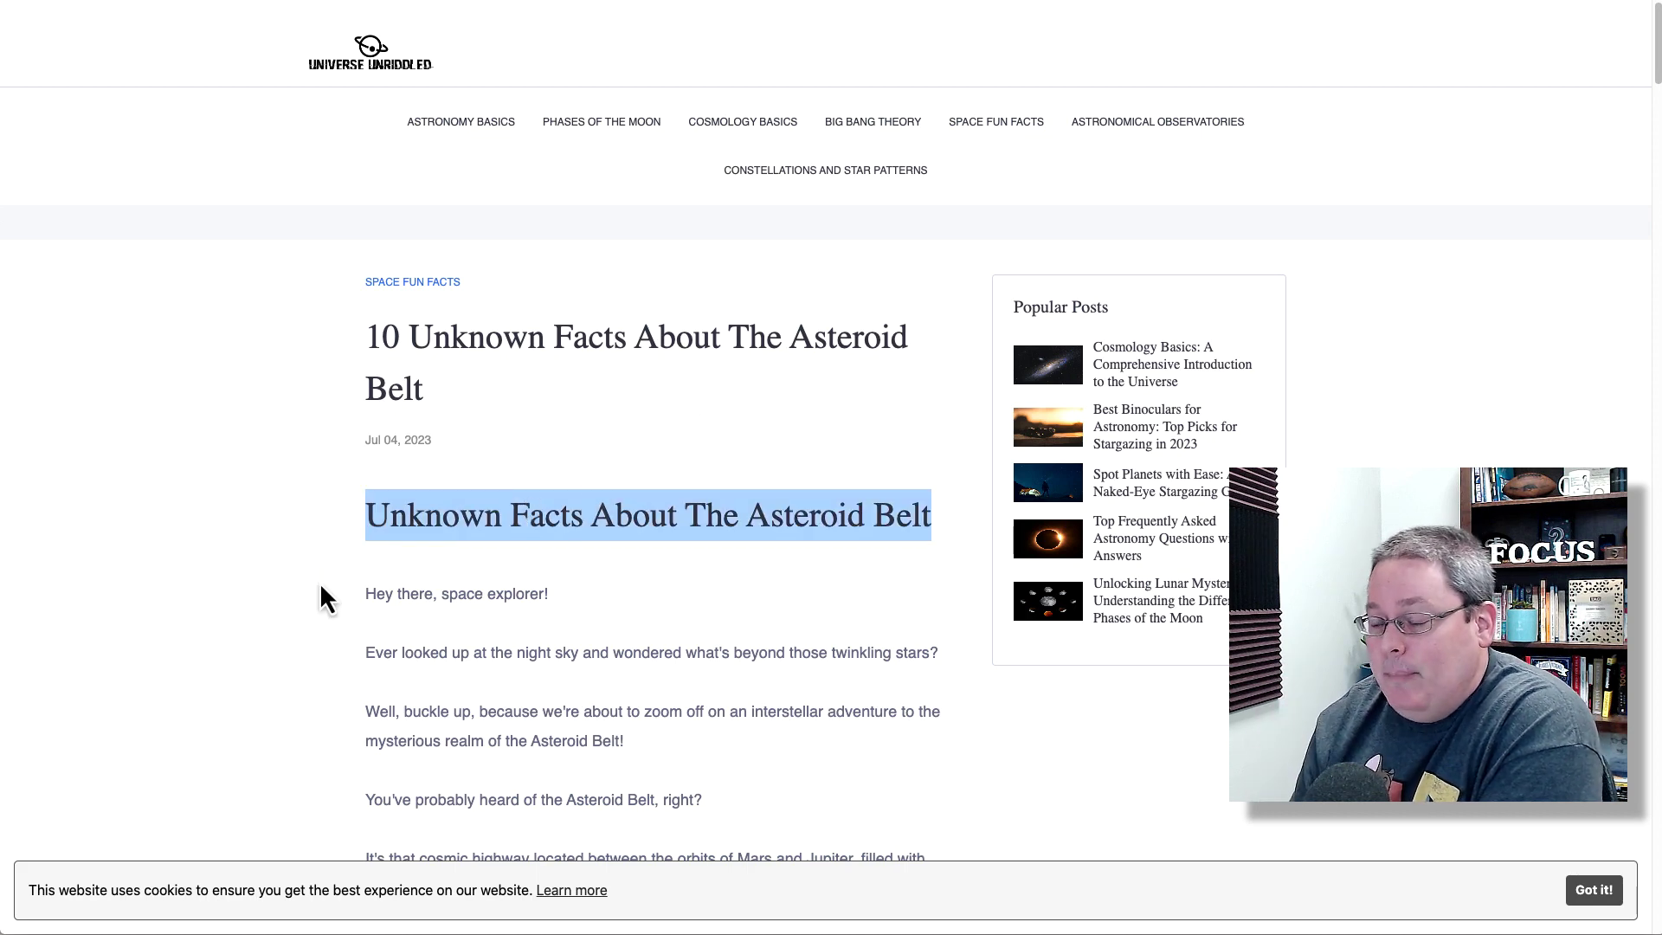
pyautogui.hotkey('ctrl', 'Tab')
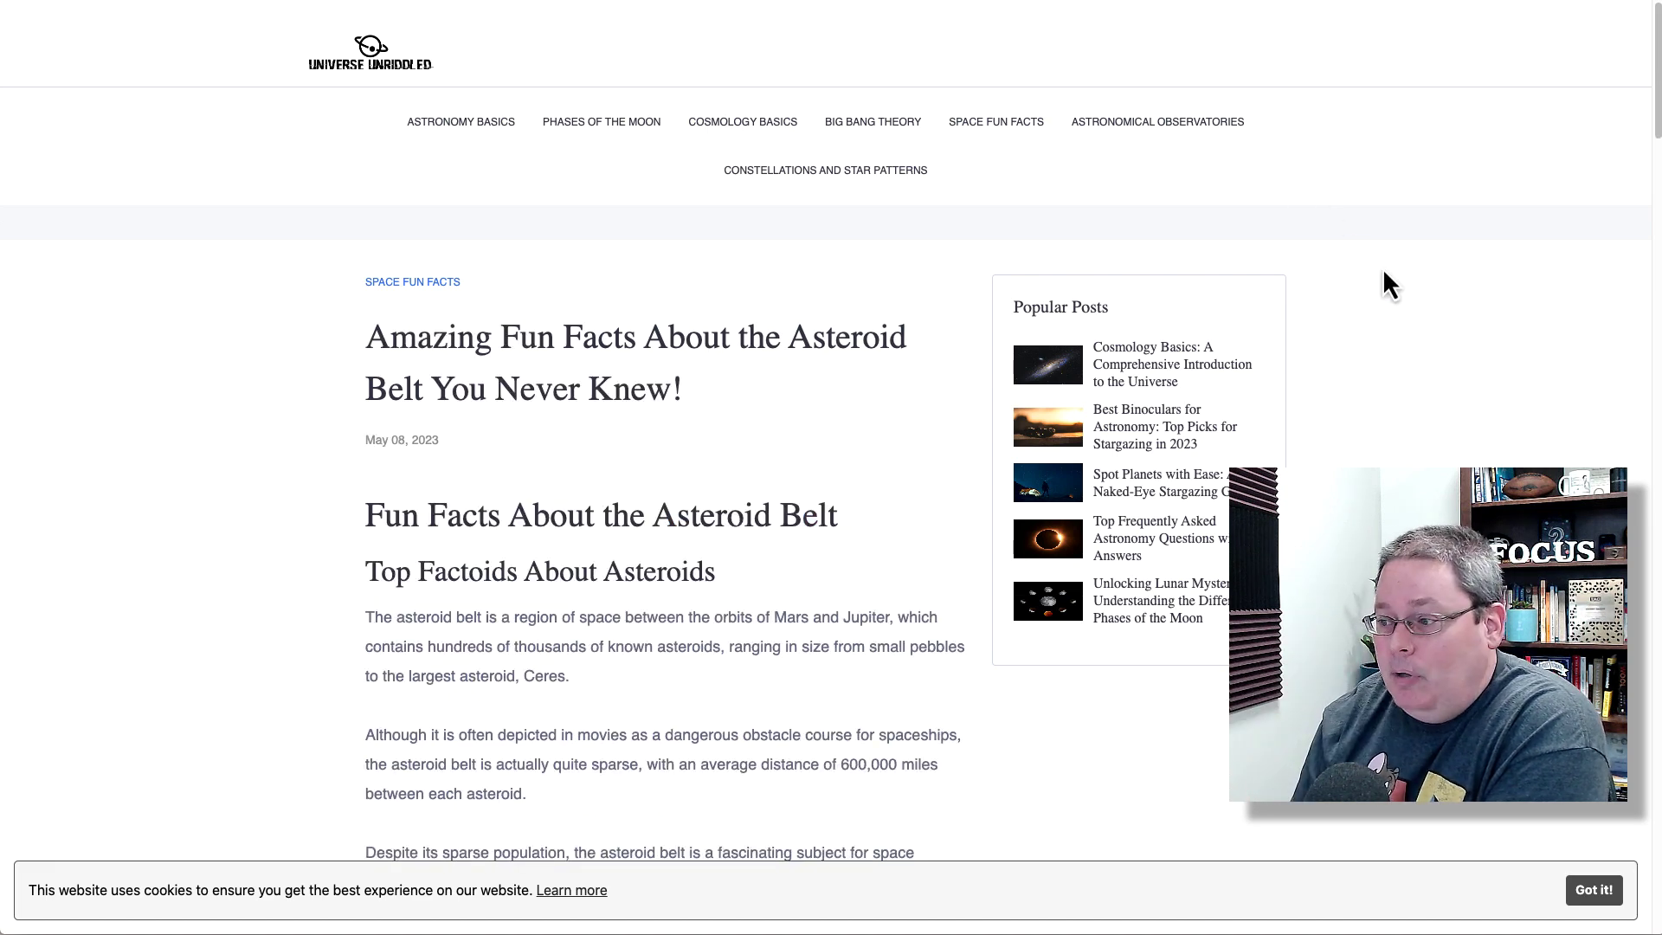
pyautogui.moveTo(709, 396); pyautogui.dragTo(325, 405)
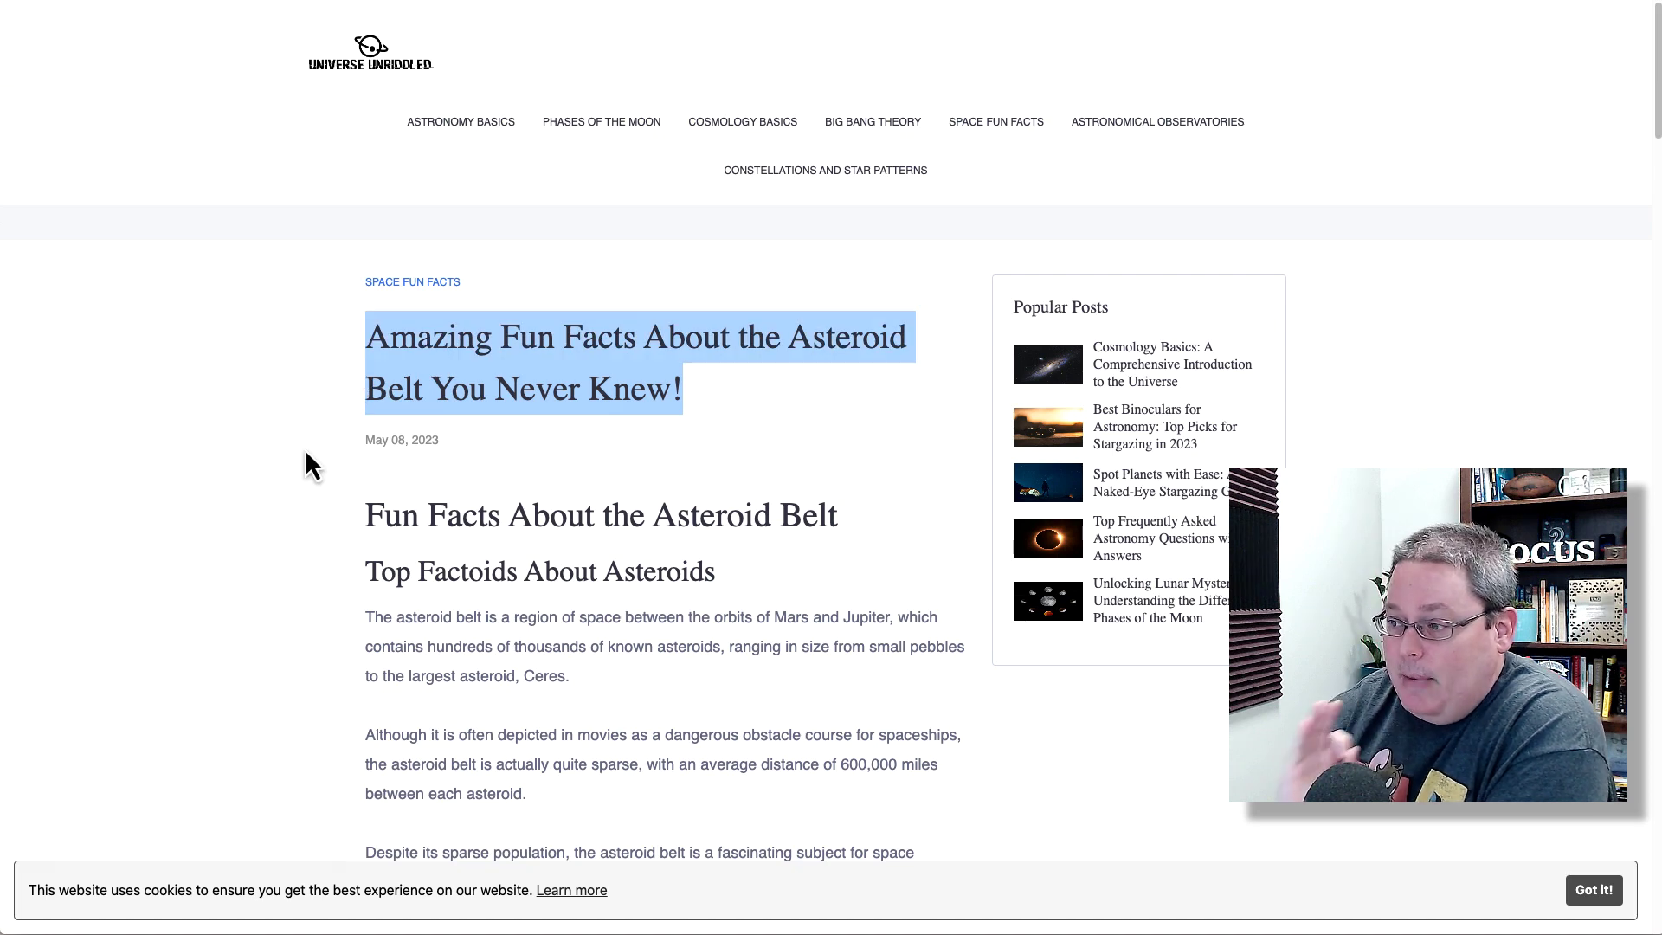
pyautogui.tripleClick(435, 516)
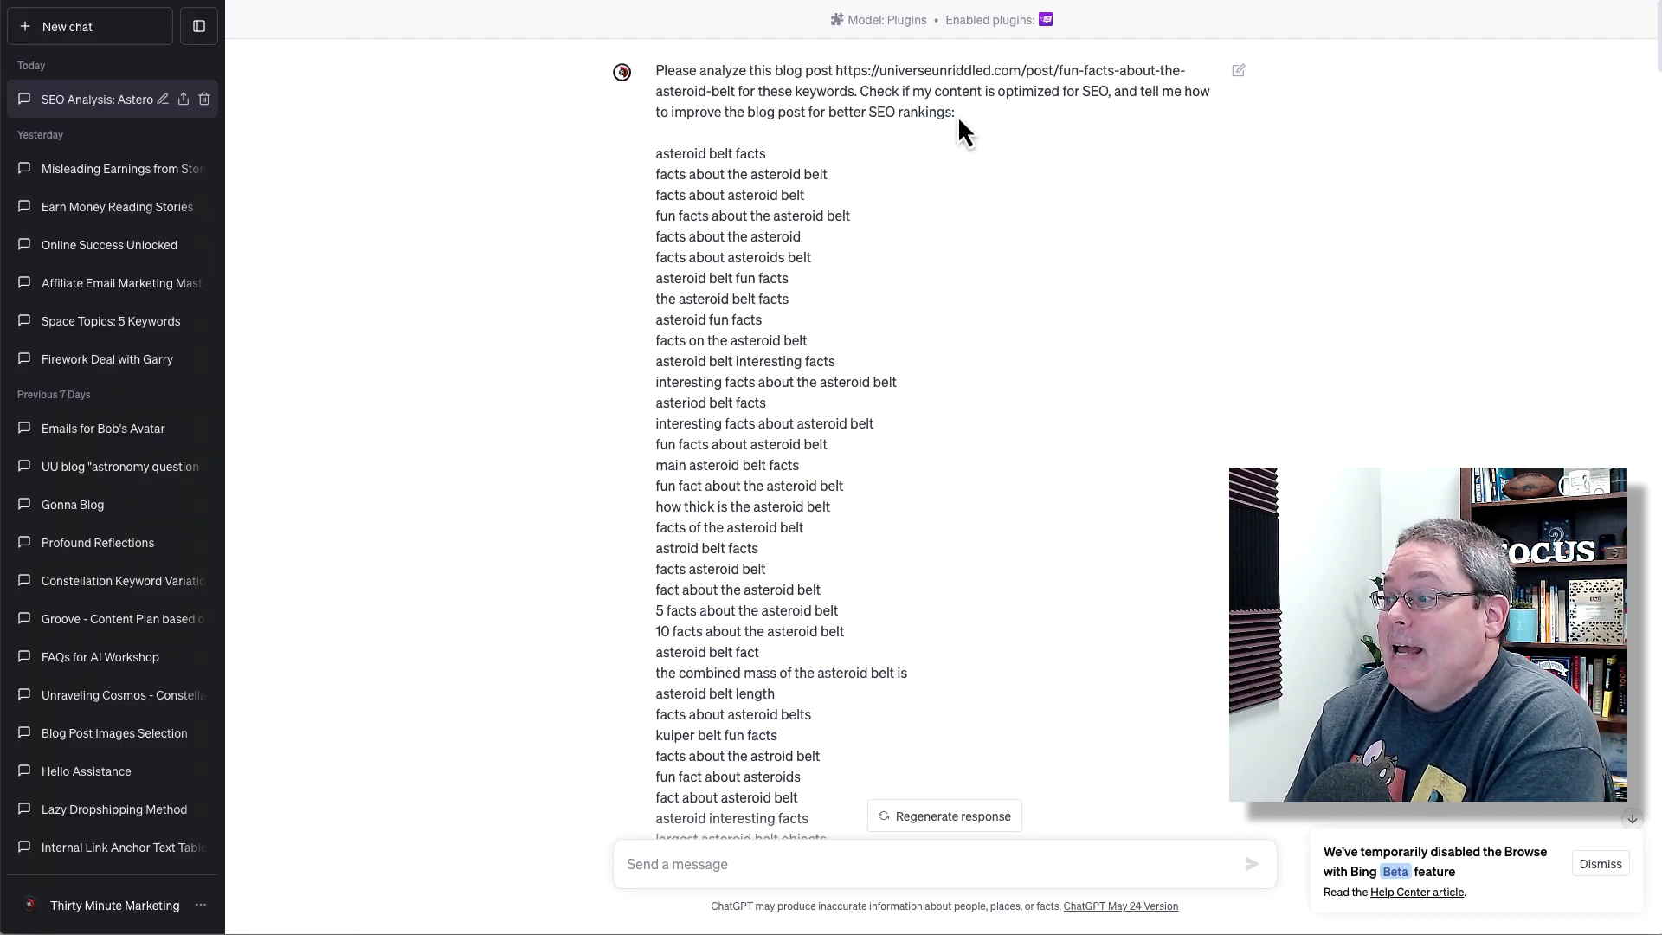
# - Highlight the opening request paragraph of the asteroid belt SEO prompt
pyautogui.moveTo(968, 115); pyautogui.dragTo(670, 74)
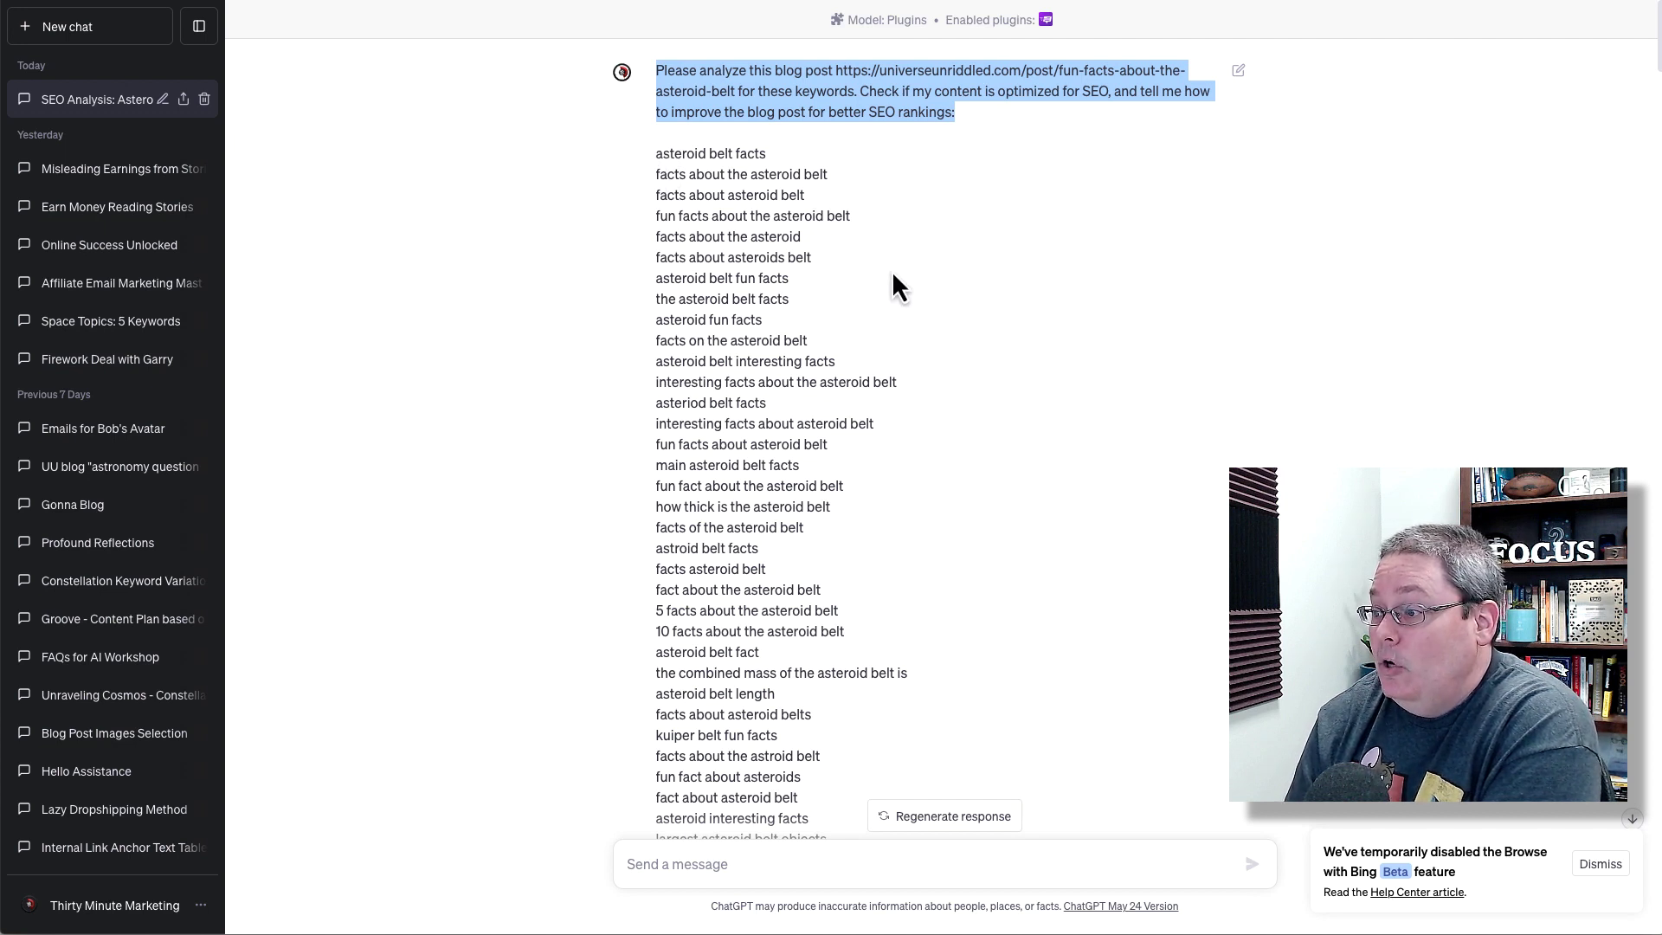
pyautogui.scroll(-1, 896, 281)
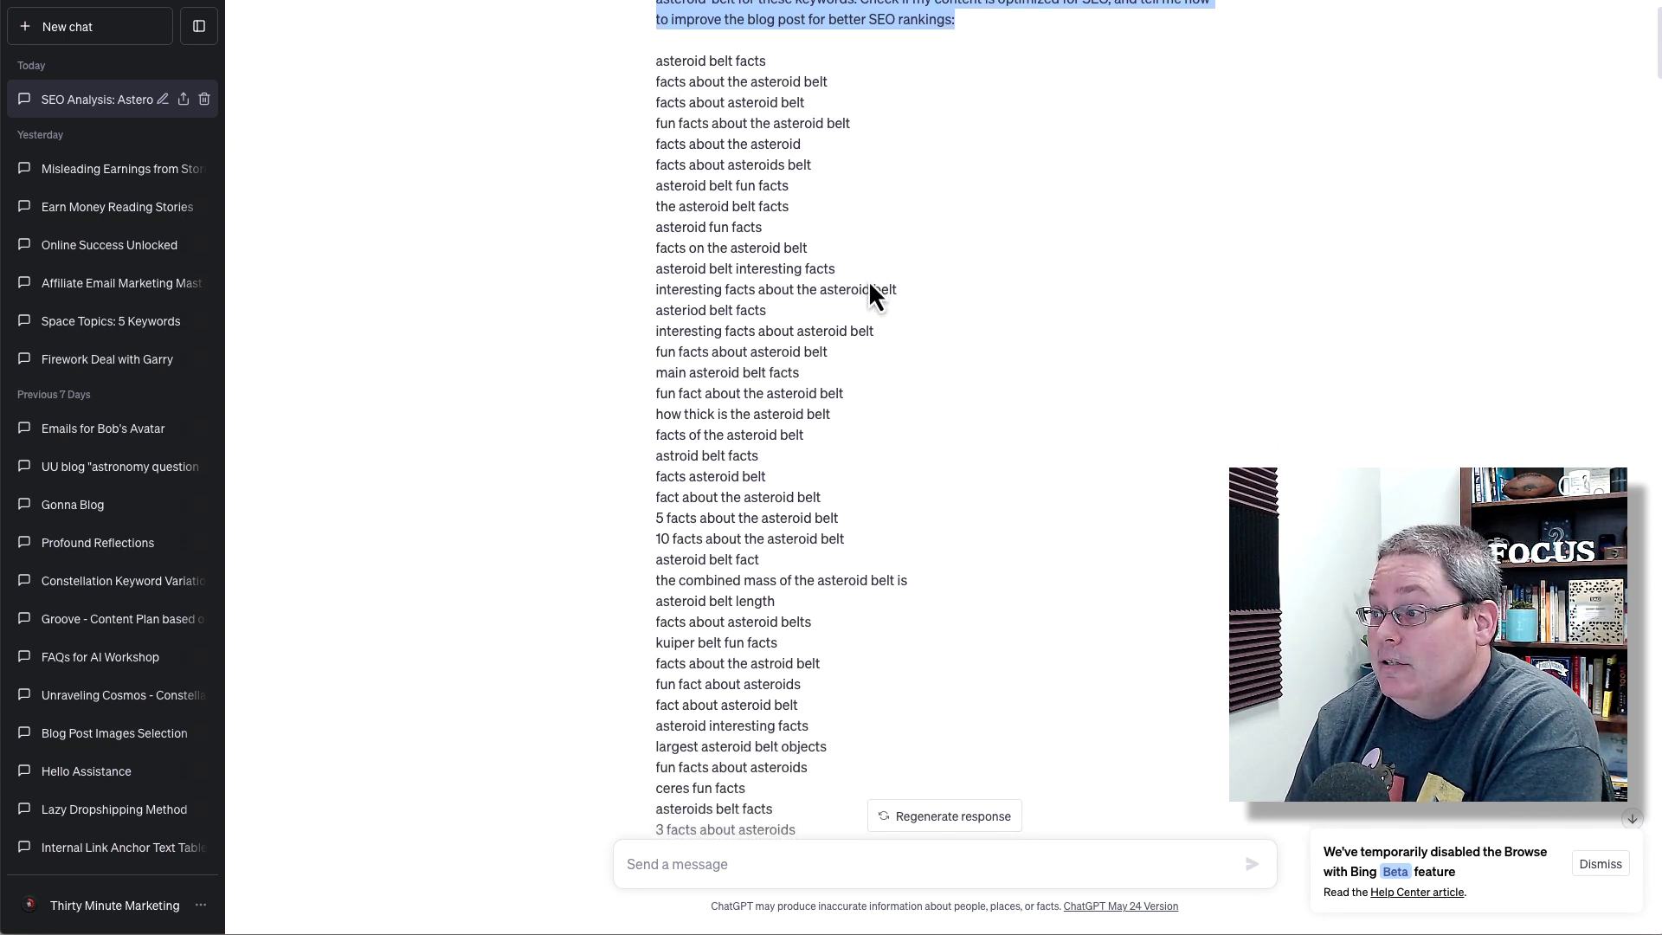
pyautogui.scroll(-1, 869, 283)
pyautogui.scroll(-1, 869, 284)
pyautogui.scroll(-1, 868, 283)
pyautogui.scroll(-1, 868, 281)
pyautogui.scroll(-2, 884, 285)
pyautogui.scroll(-2, 908, 289)
pyautogui.scroll(-1, 924, 273)
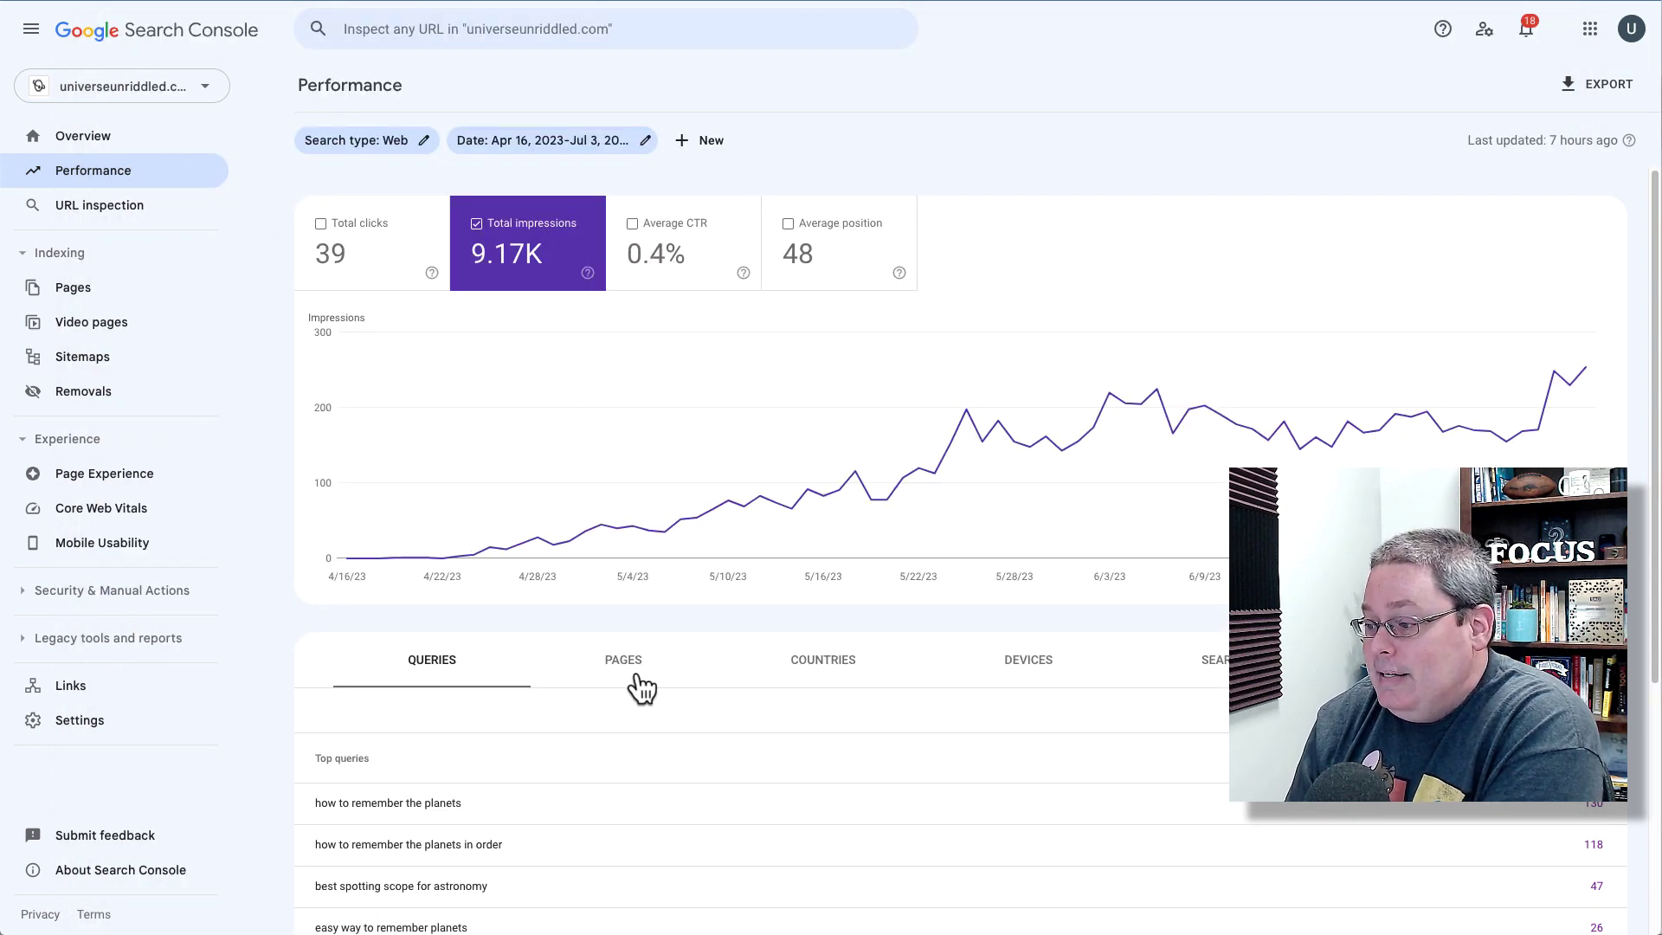
# - Break the Search Console performance report down by page using PAGES
pyautogui.click(633, 678)
pyautogui.scroll(-2, 725, 759)
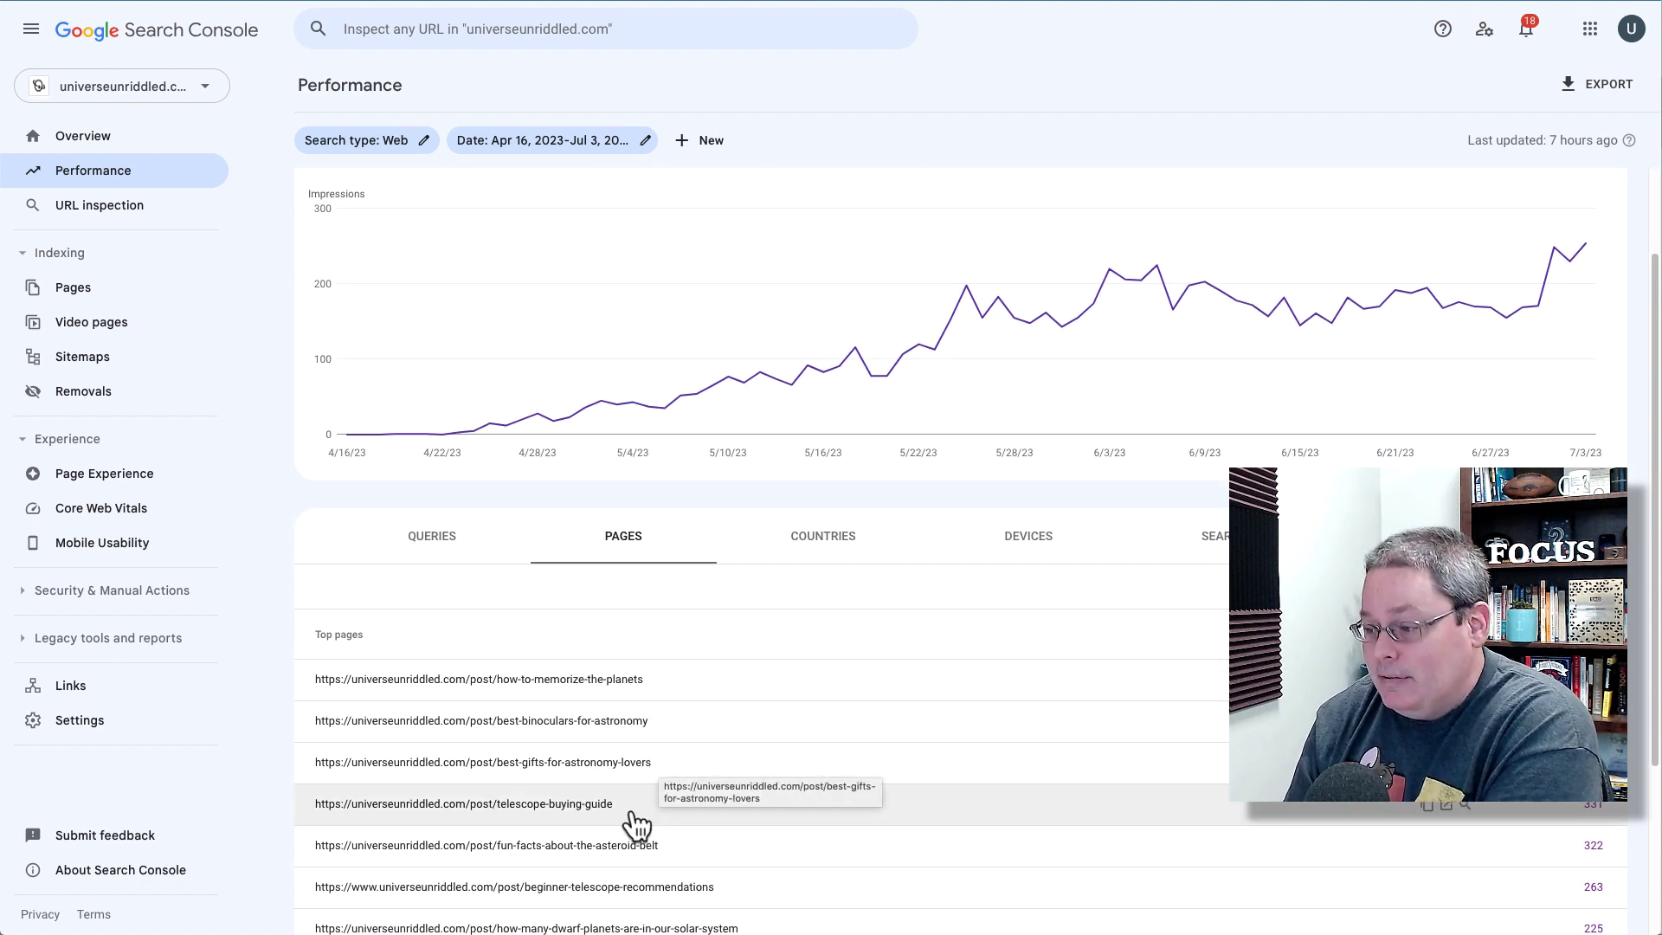
pyautogui.scroll(-1, 701, 793)
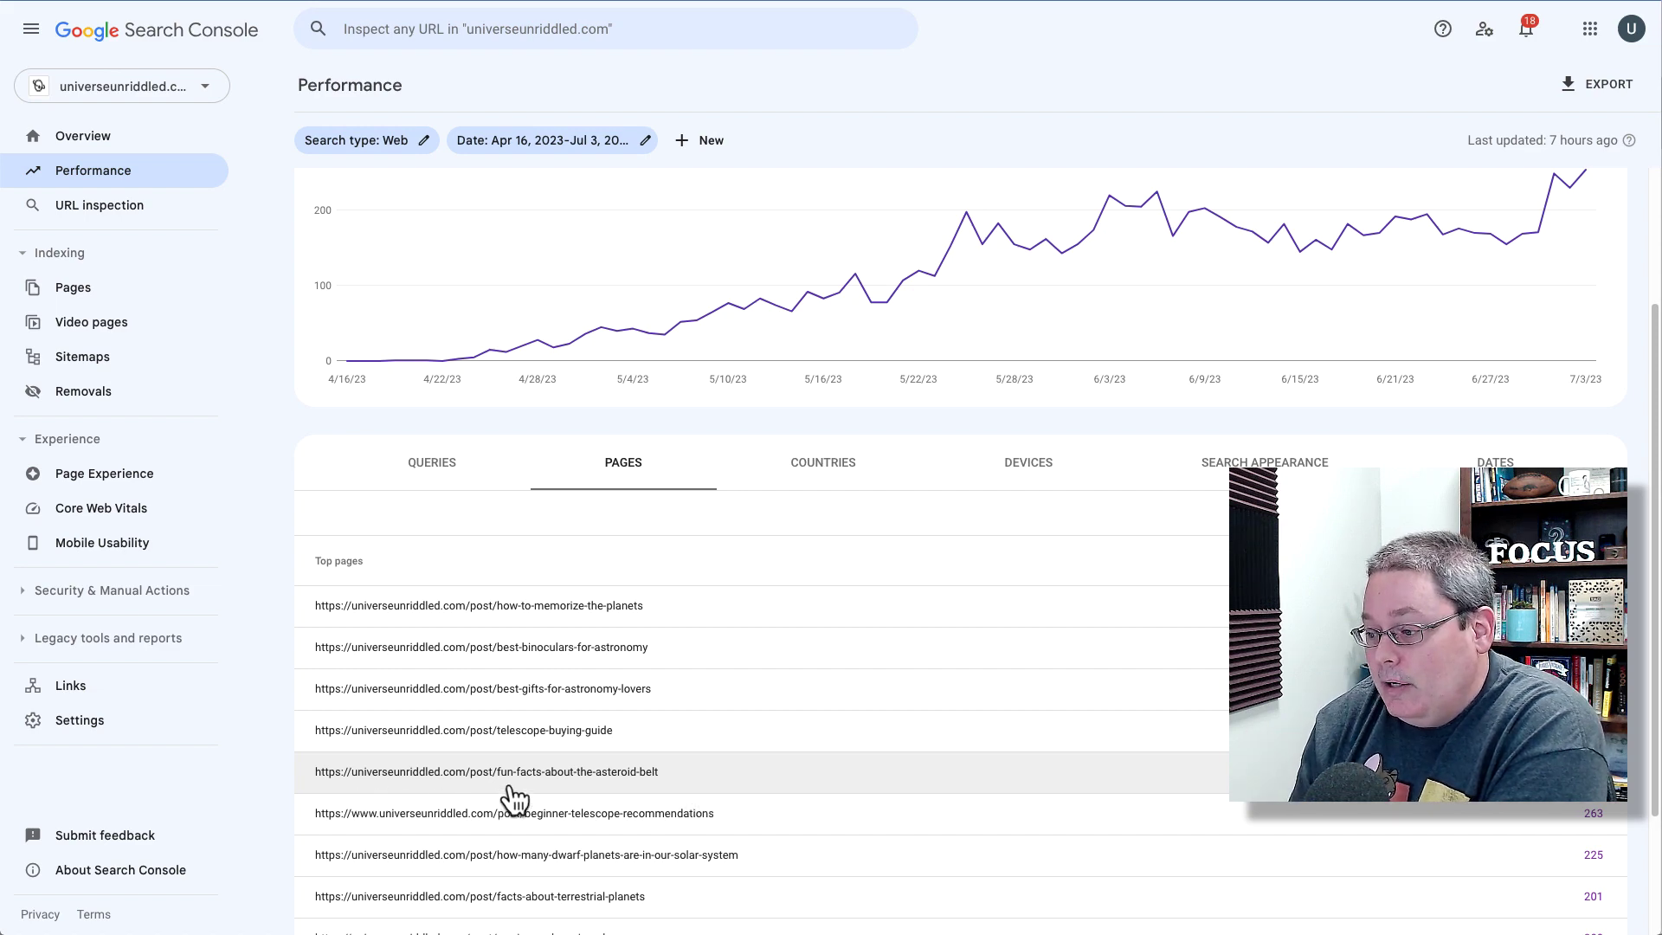
# - Filter the report to the fun-facts asteroid belt post and list its search queries
pyautogui.click(708, 776)
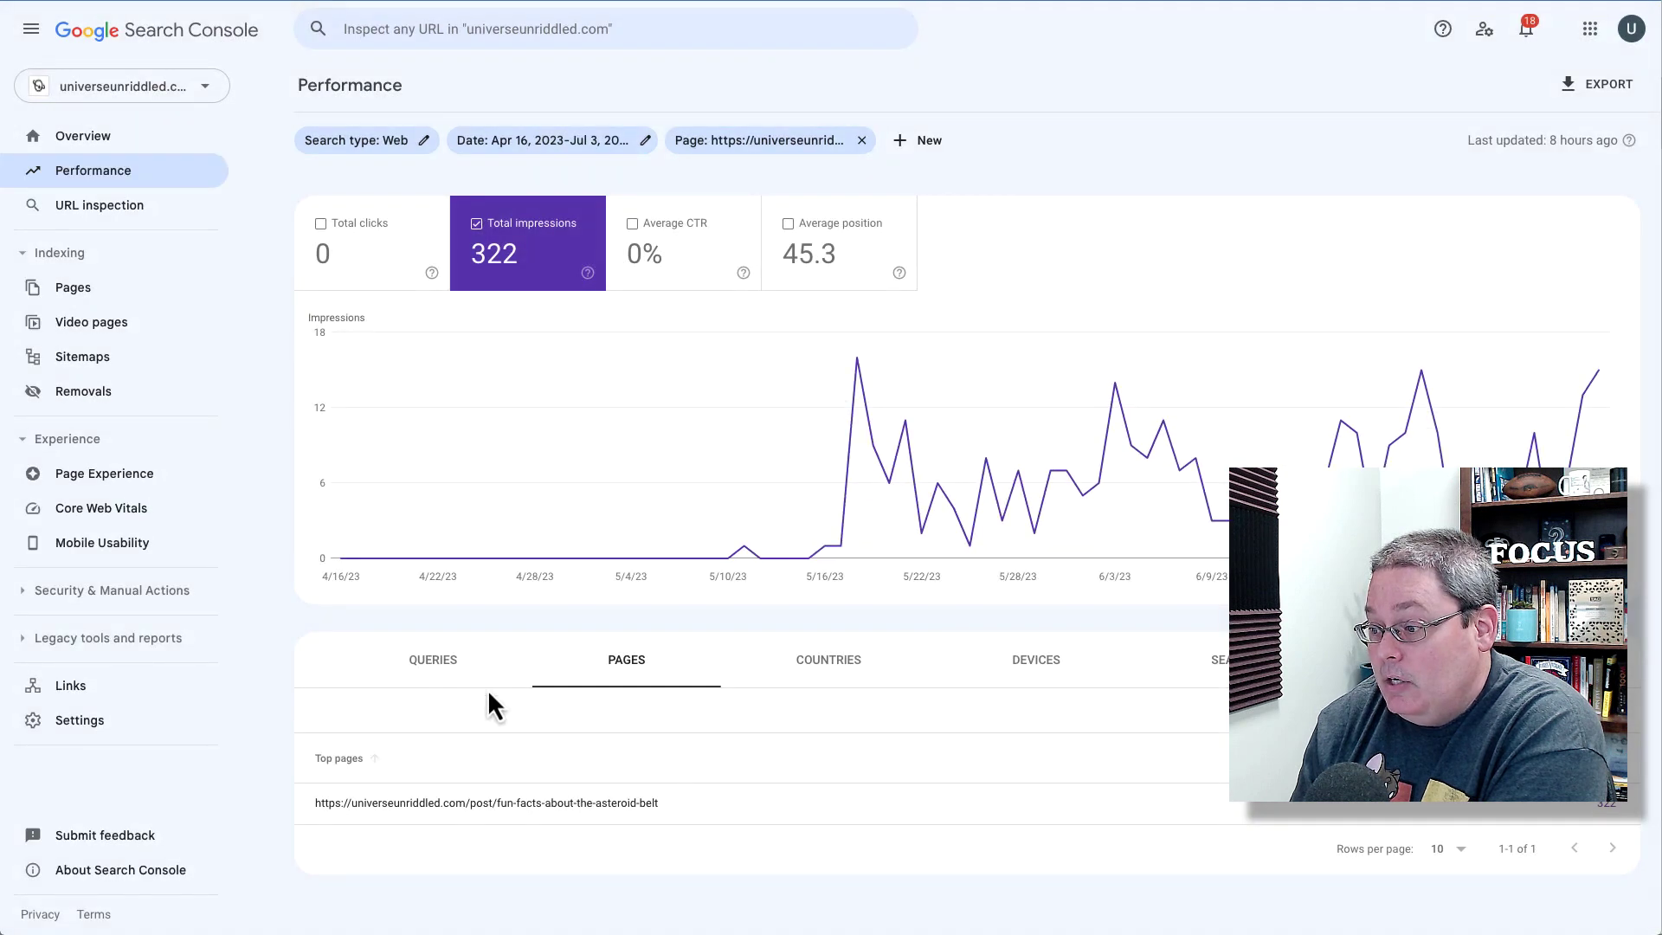
pyautogui.click(447, 678)
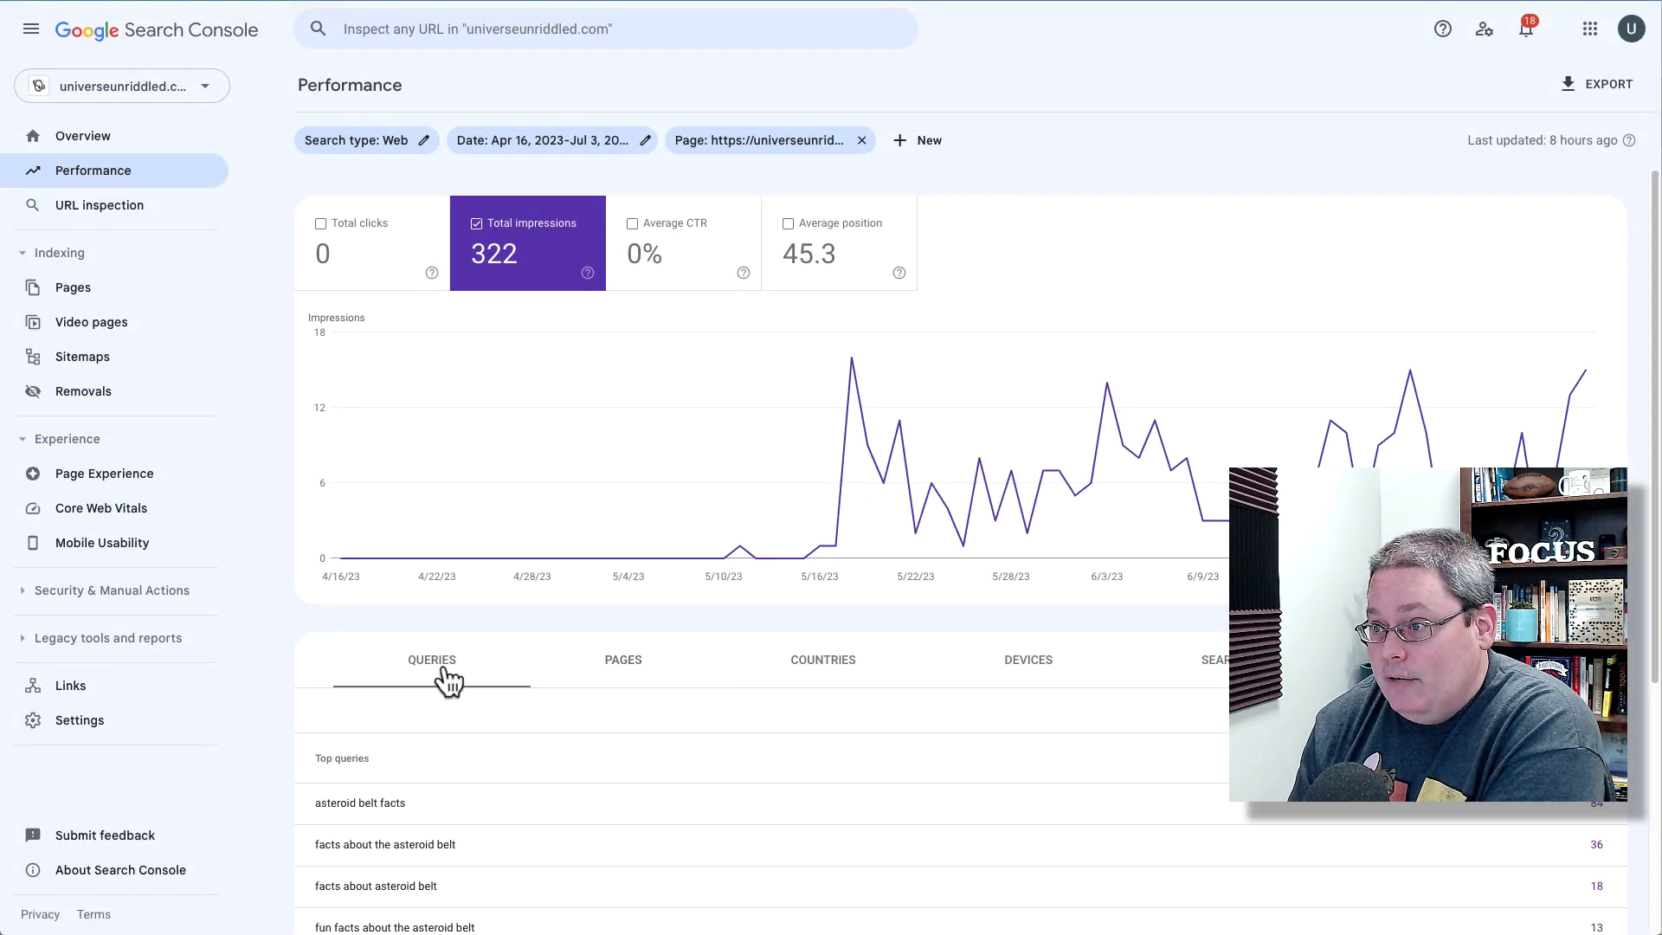
pyautogui.click(611, 677)
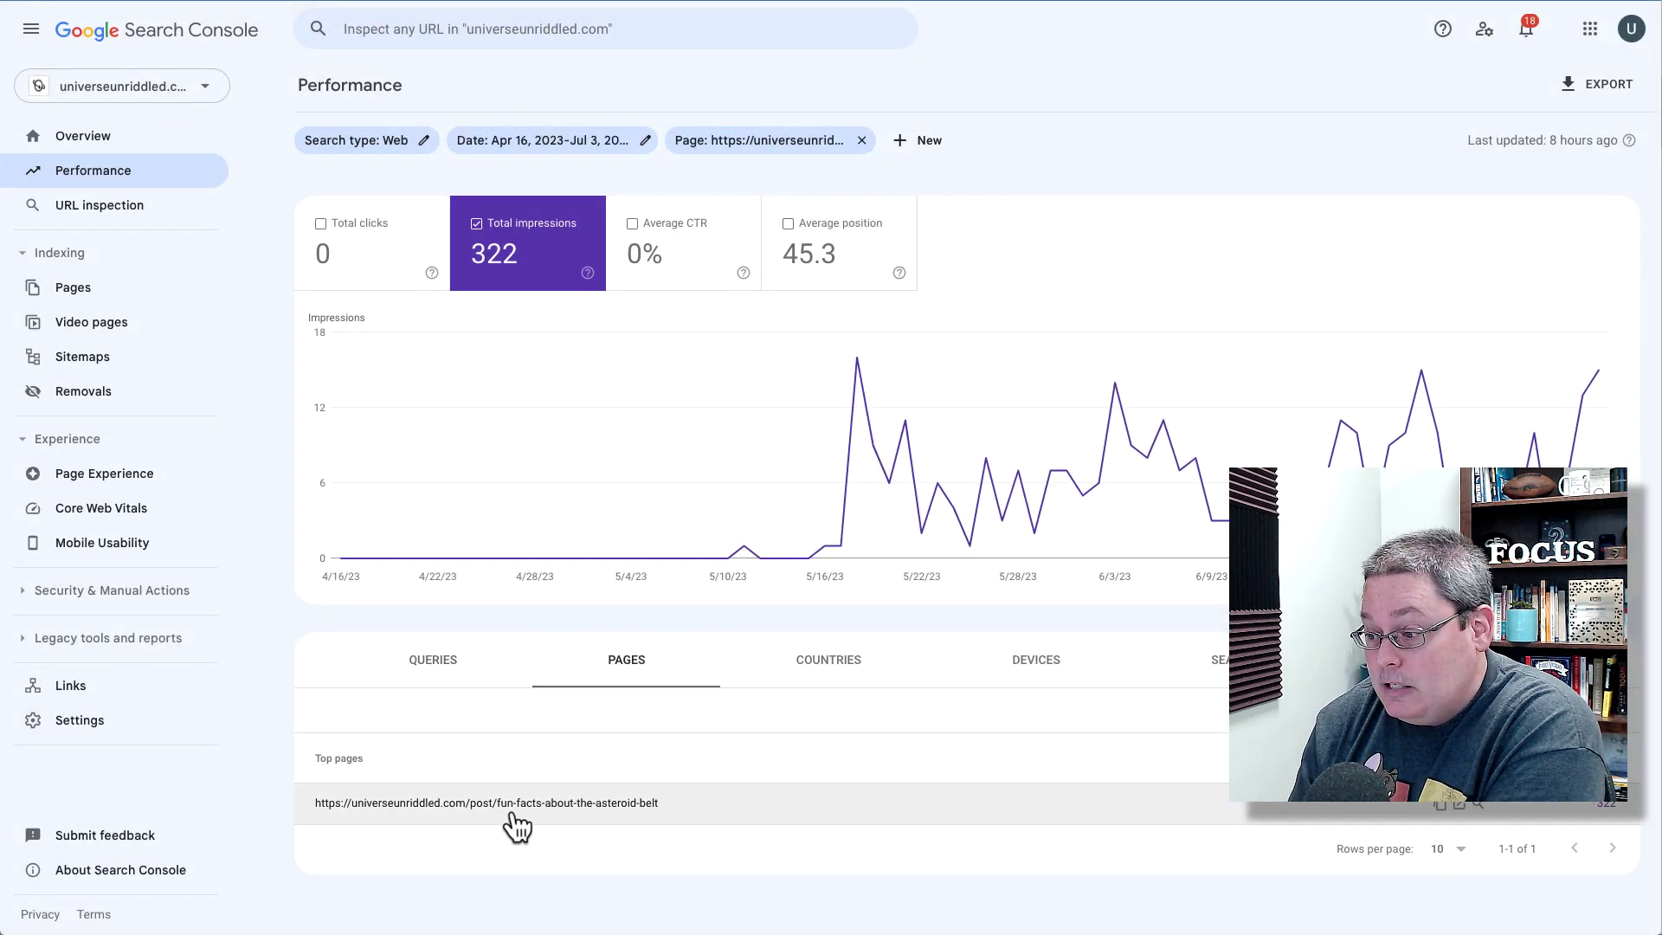
pyautogui.click(434, 671)
pyautogui.scroll(-2, 598, 737)
pyautogui.scroll(-1, 617, 736)
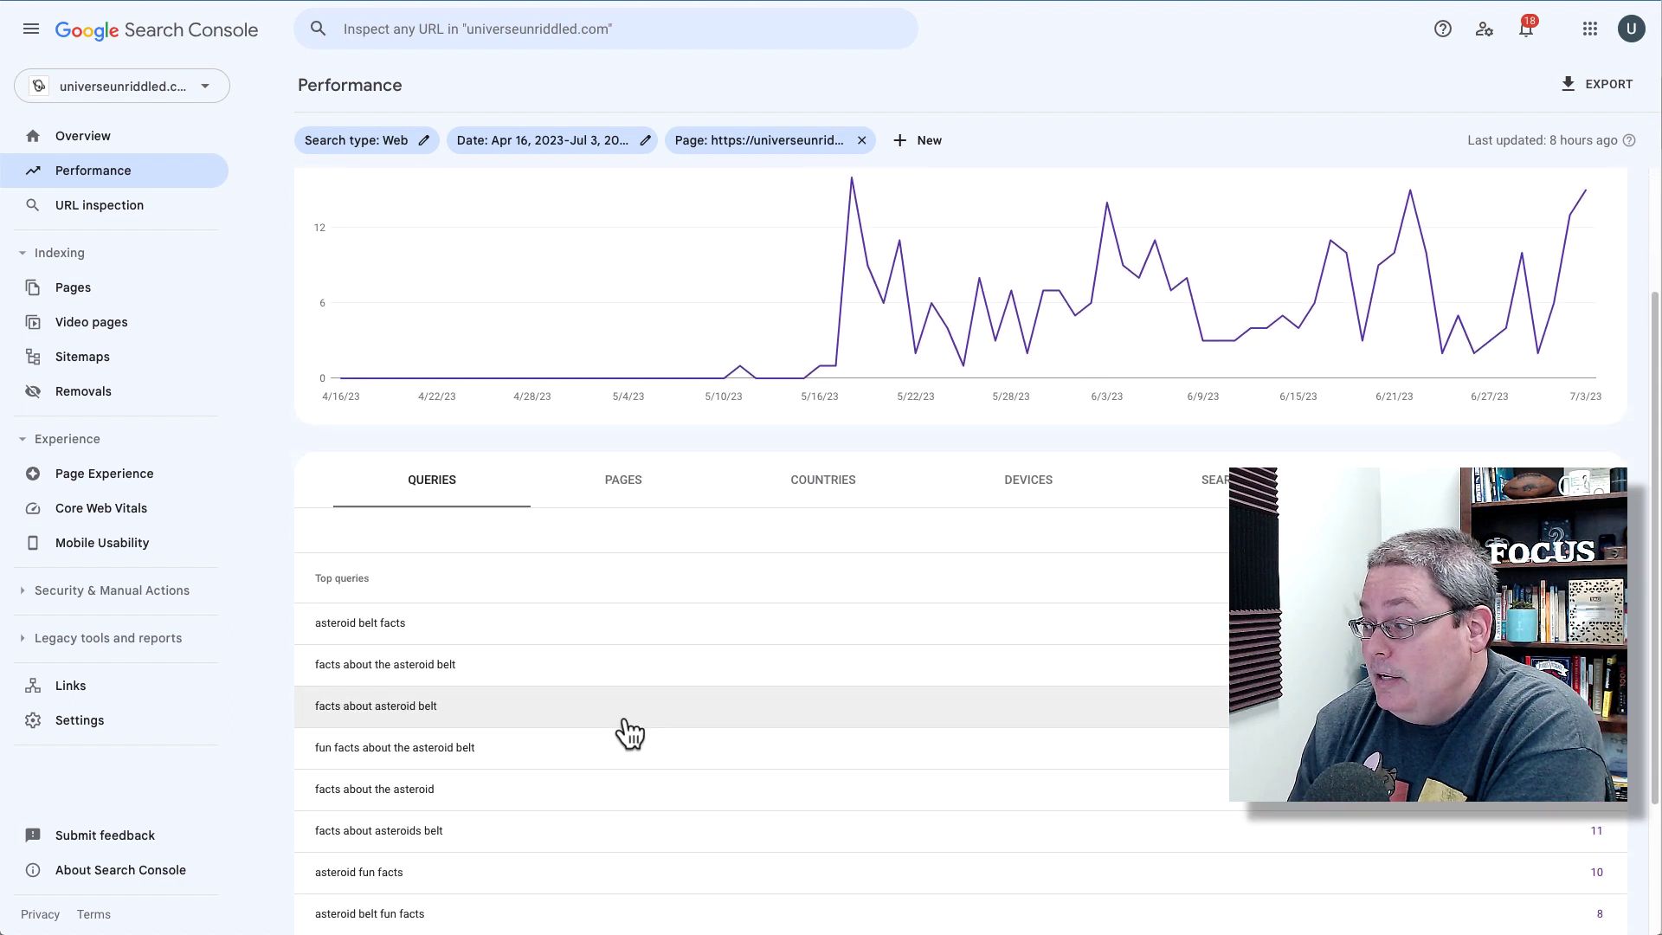
pyautogui.scroll(-3, 626, 731)
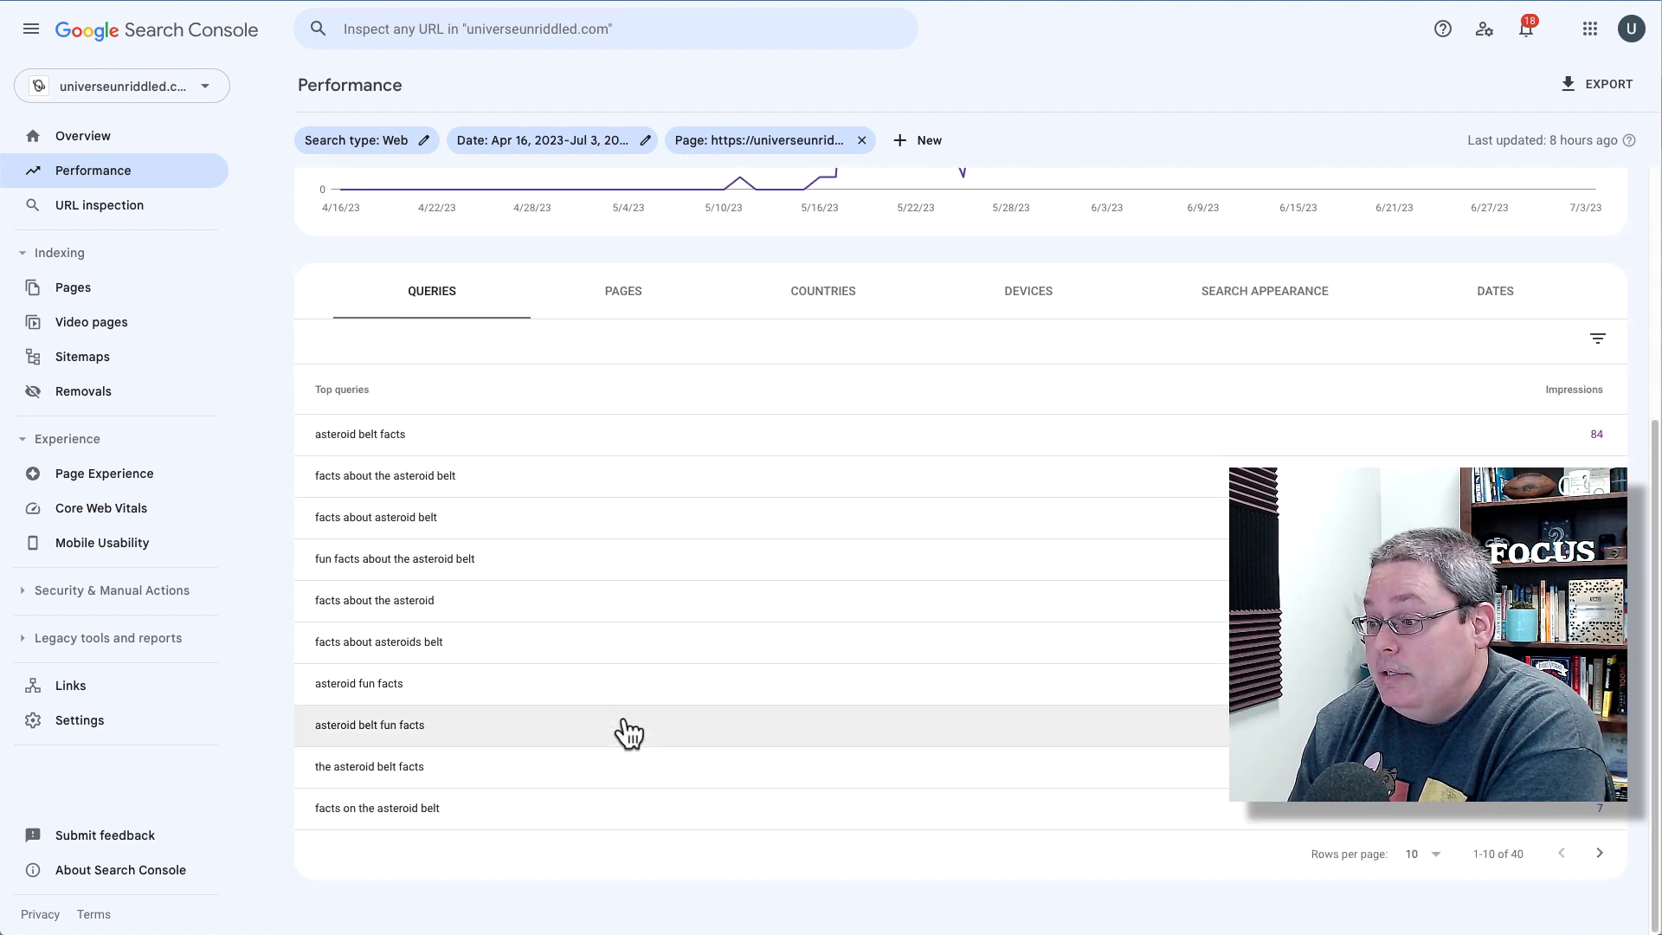
# - Show all 40 queries in one list, export them to Google Sheets, and copy them
pyautogui.click(1434, 857)
pyautogui.click(1433, 852)
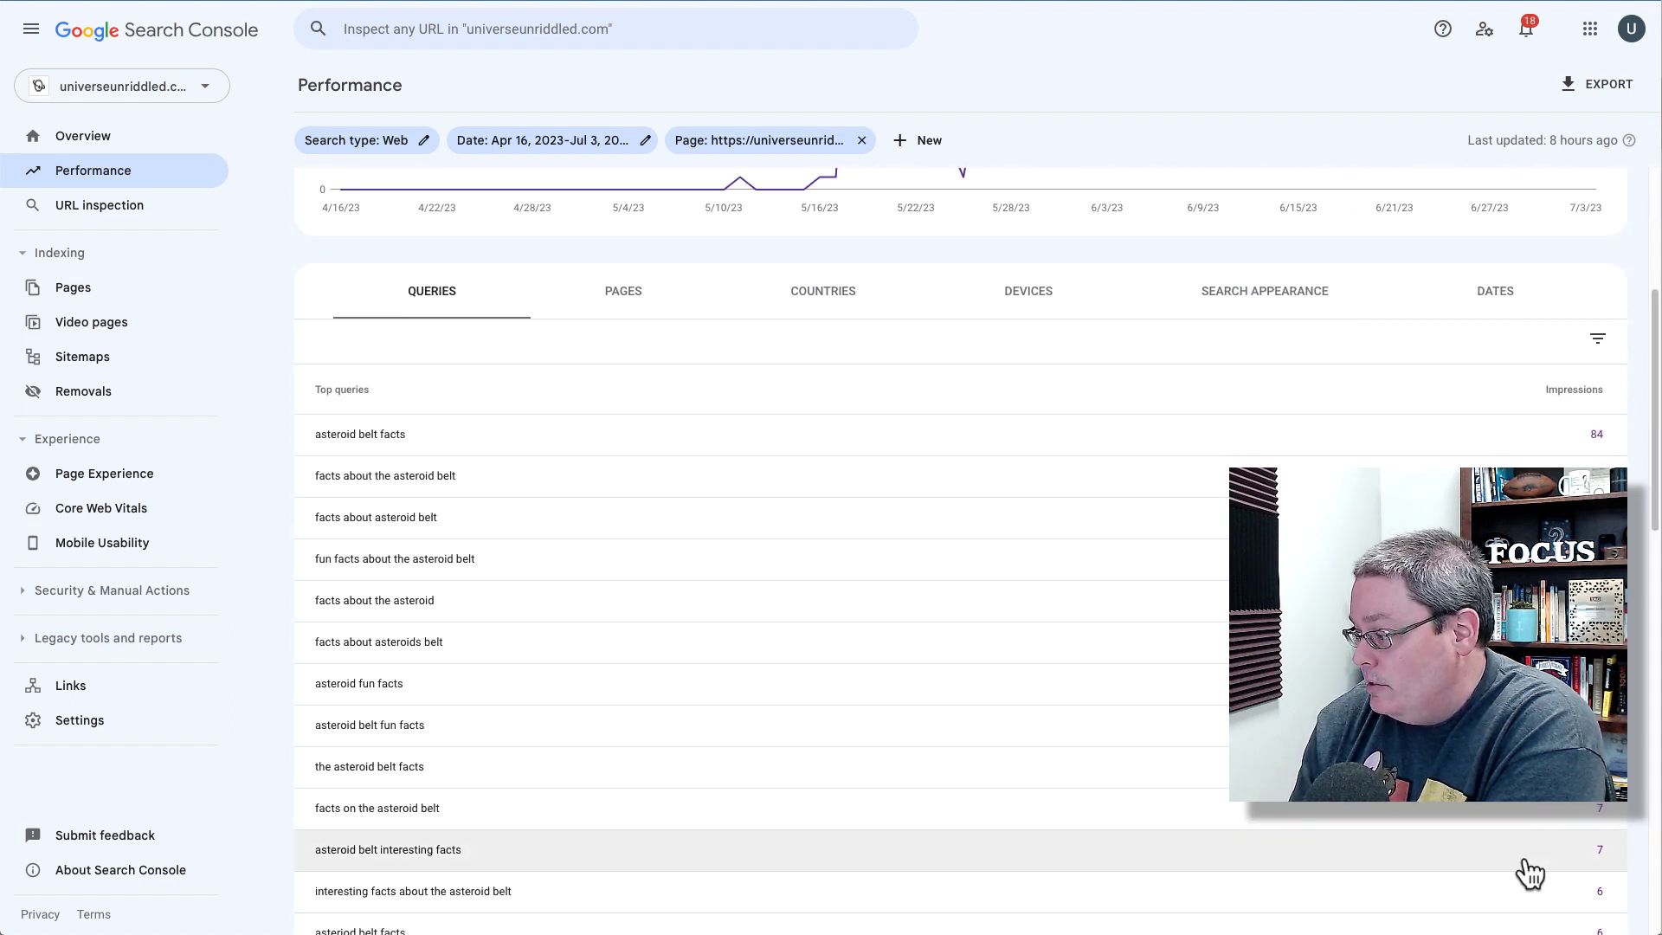
pyautogui.scroll(-2, 853, 713)
pyautogui.scroll(-1, 767, 713)
pyautogui.scroll(-2, 770, 717)
pyautogui.scroll(-1, 769, 717)
pyautogui.scroll(-2, 770, 717)
pyautogui.scroll(-1, 770, 716)
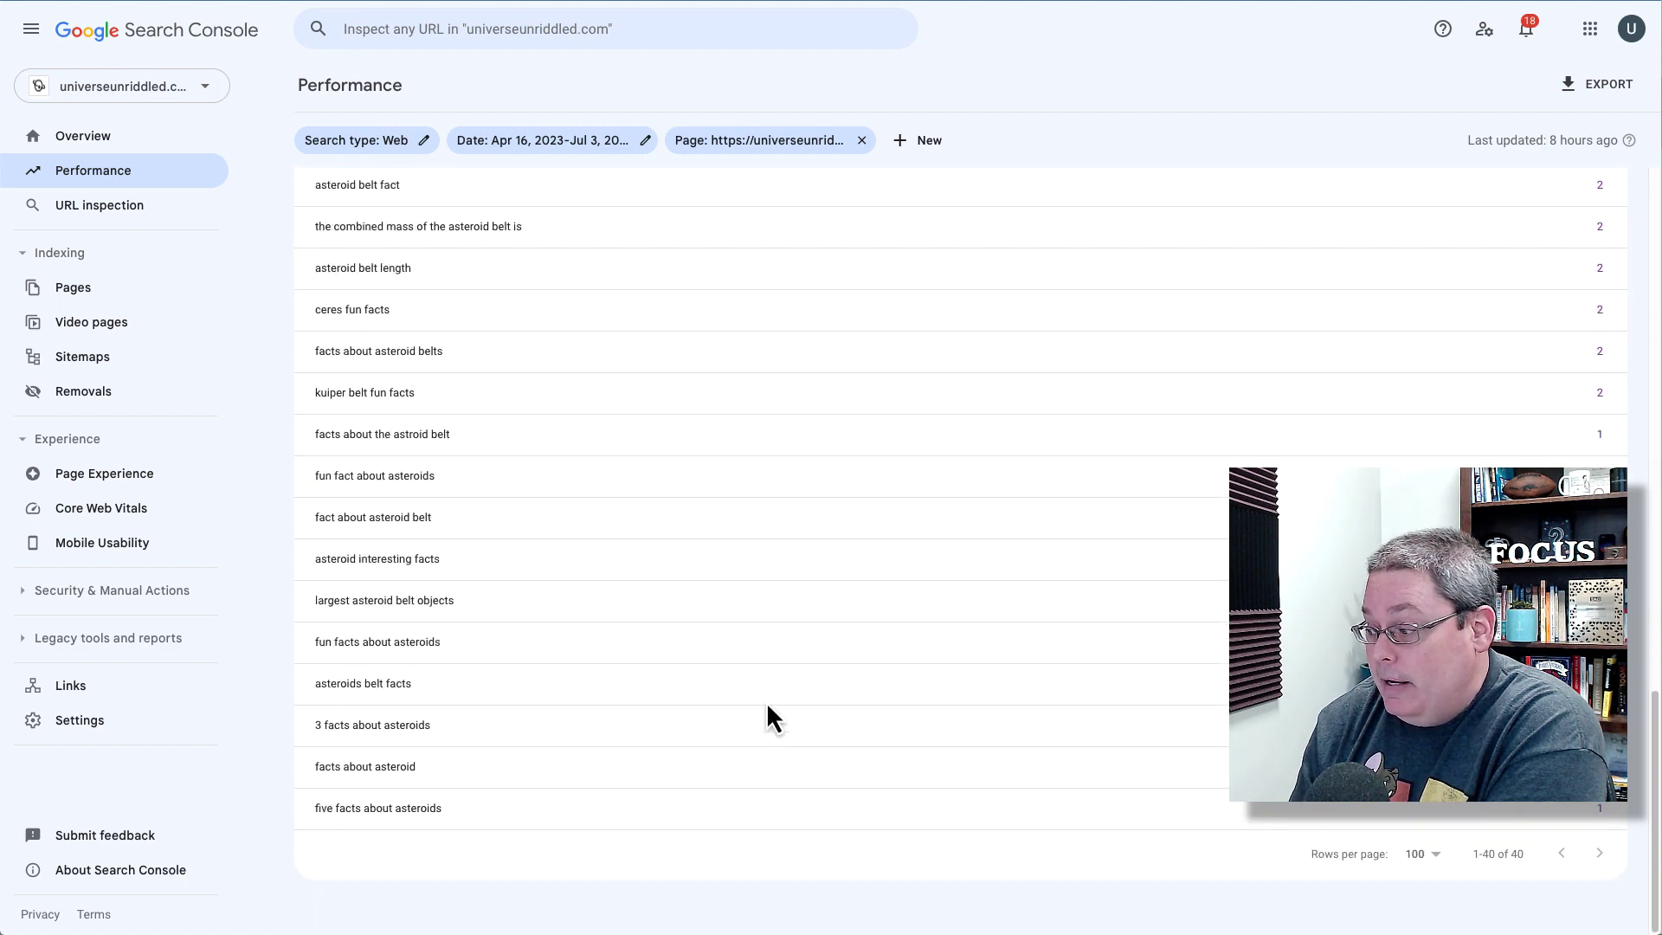
pyautogui.scroll(4, 589, 835)
pyautogui.scroll(3, 542, 817)
pyautogui.scroll(5, 623, 793)
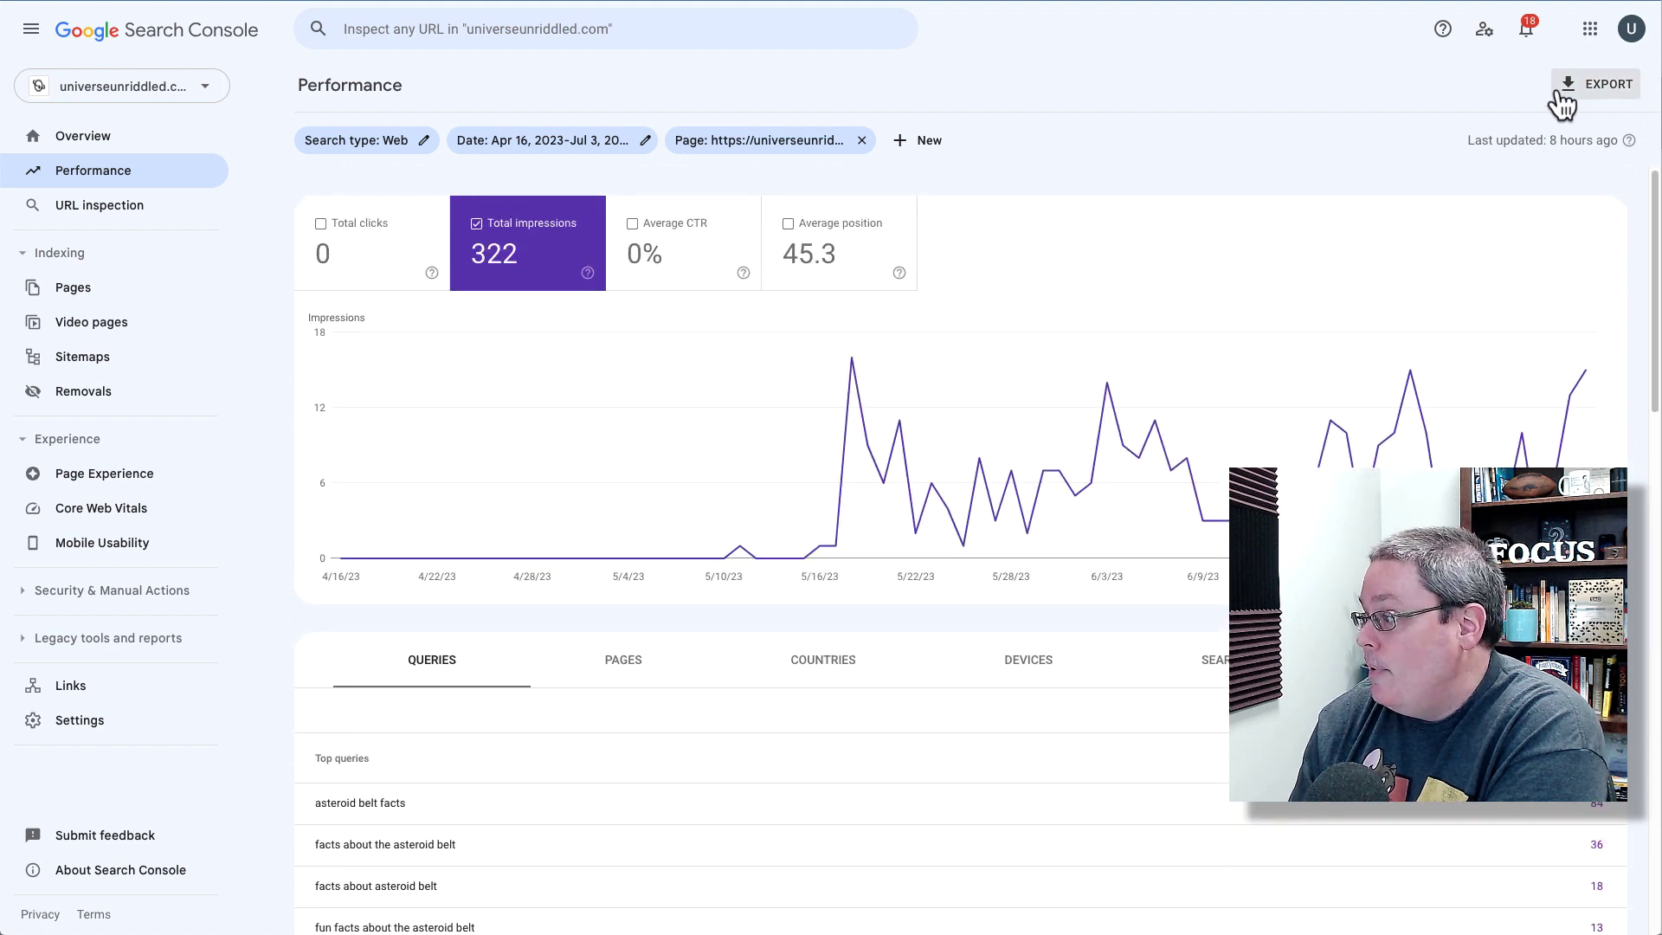
pyautogui.click(1590, 93)
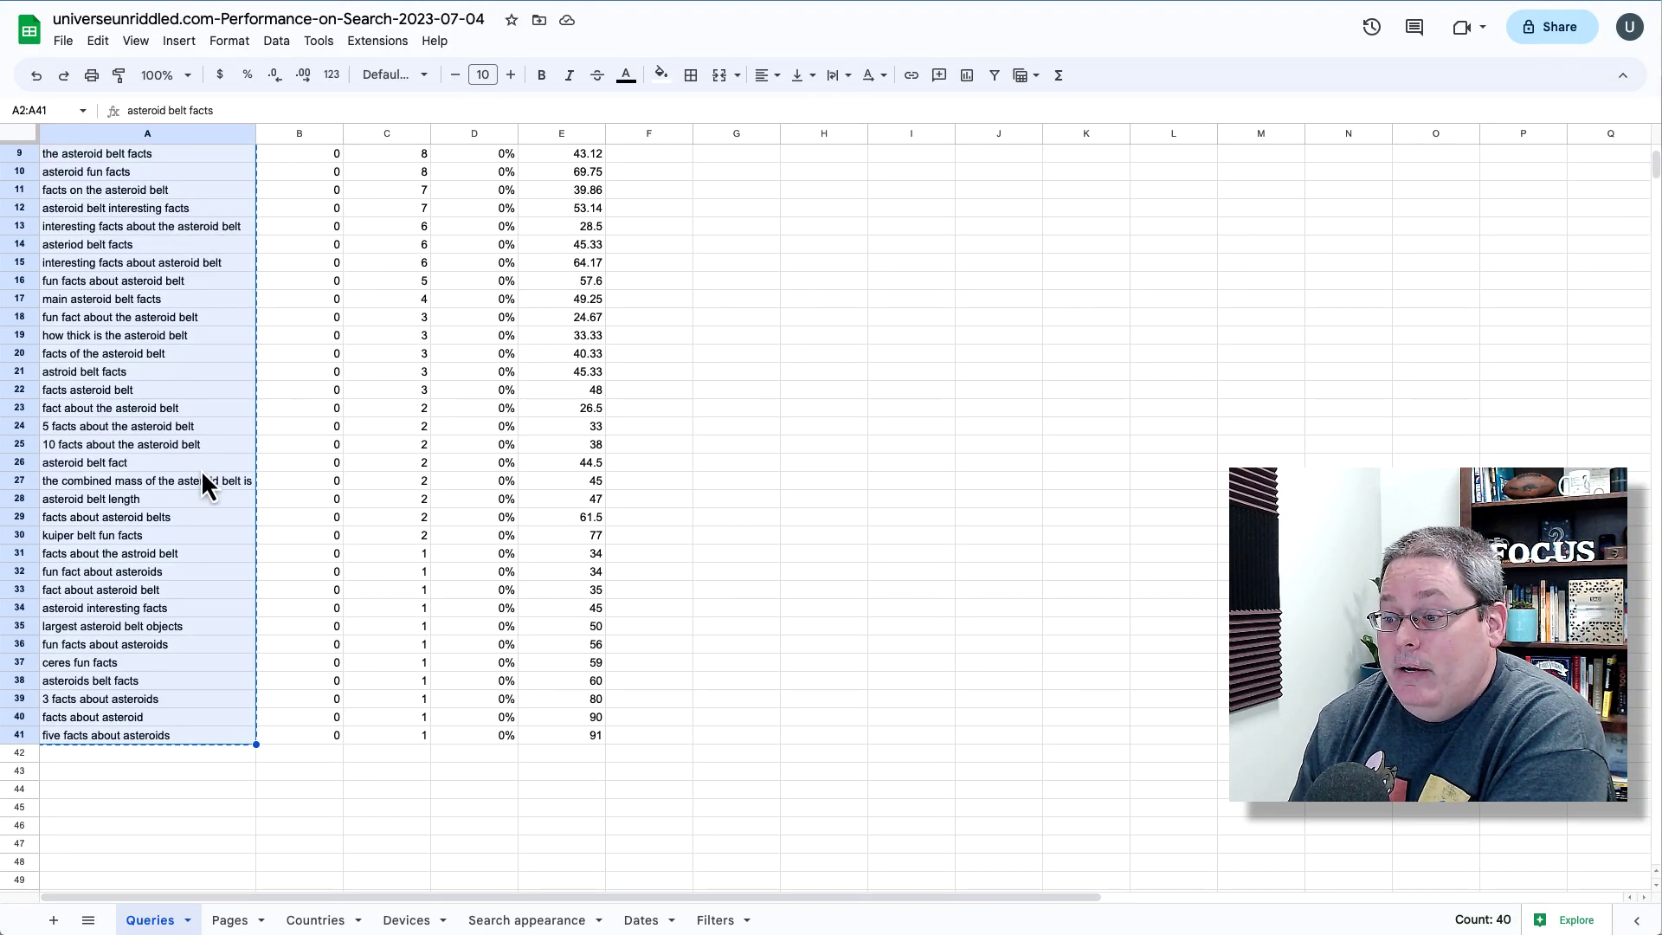
pyautogui.scroll(2, 202, 481)
pyautogui.scroll(2, 329, 576)
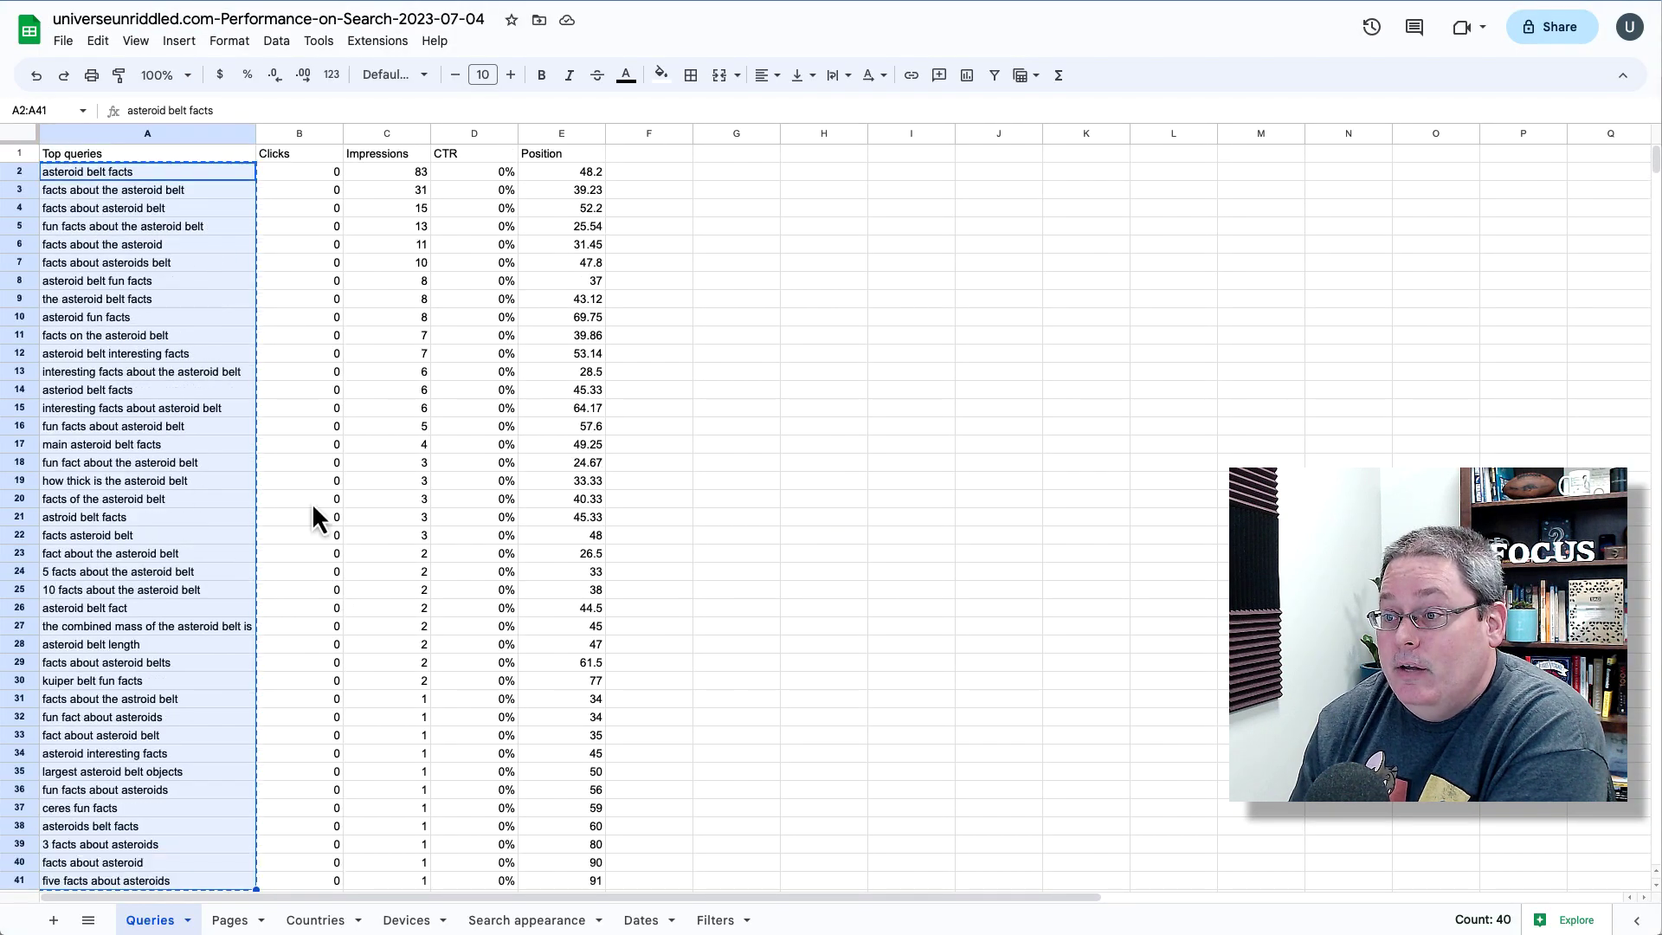
pyautogui.scroll(-1, 195, 260)
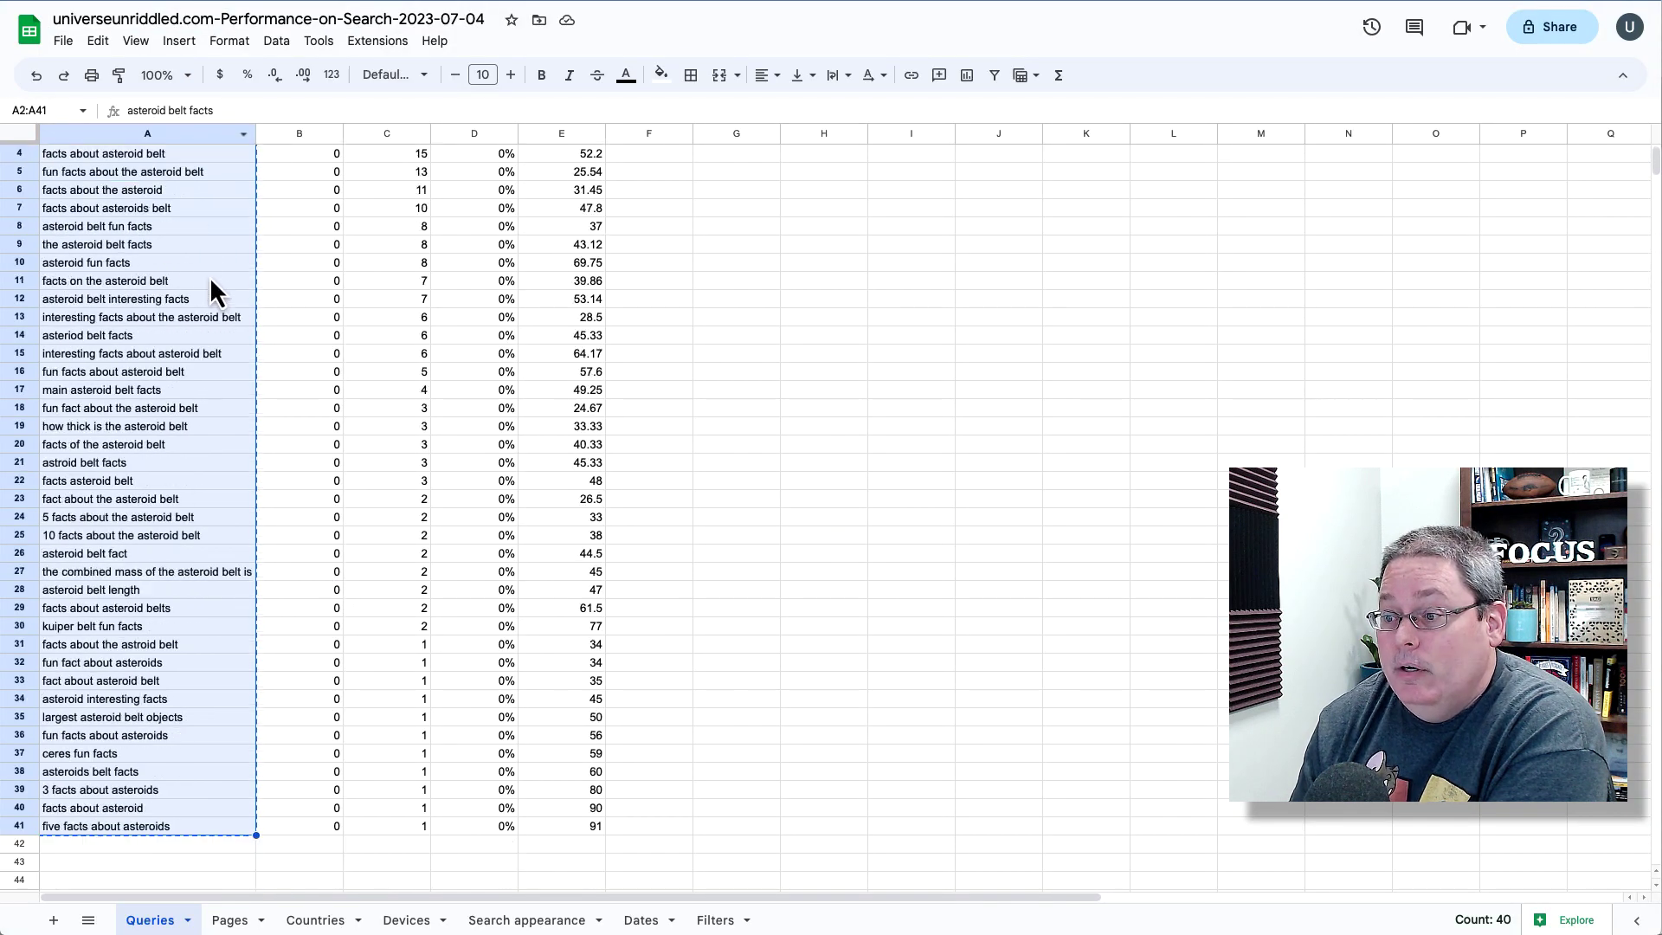
pyautogui.rightClick(102, 347)
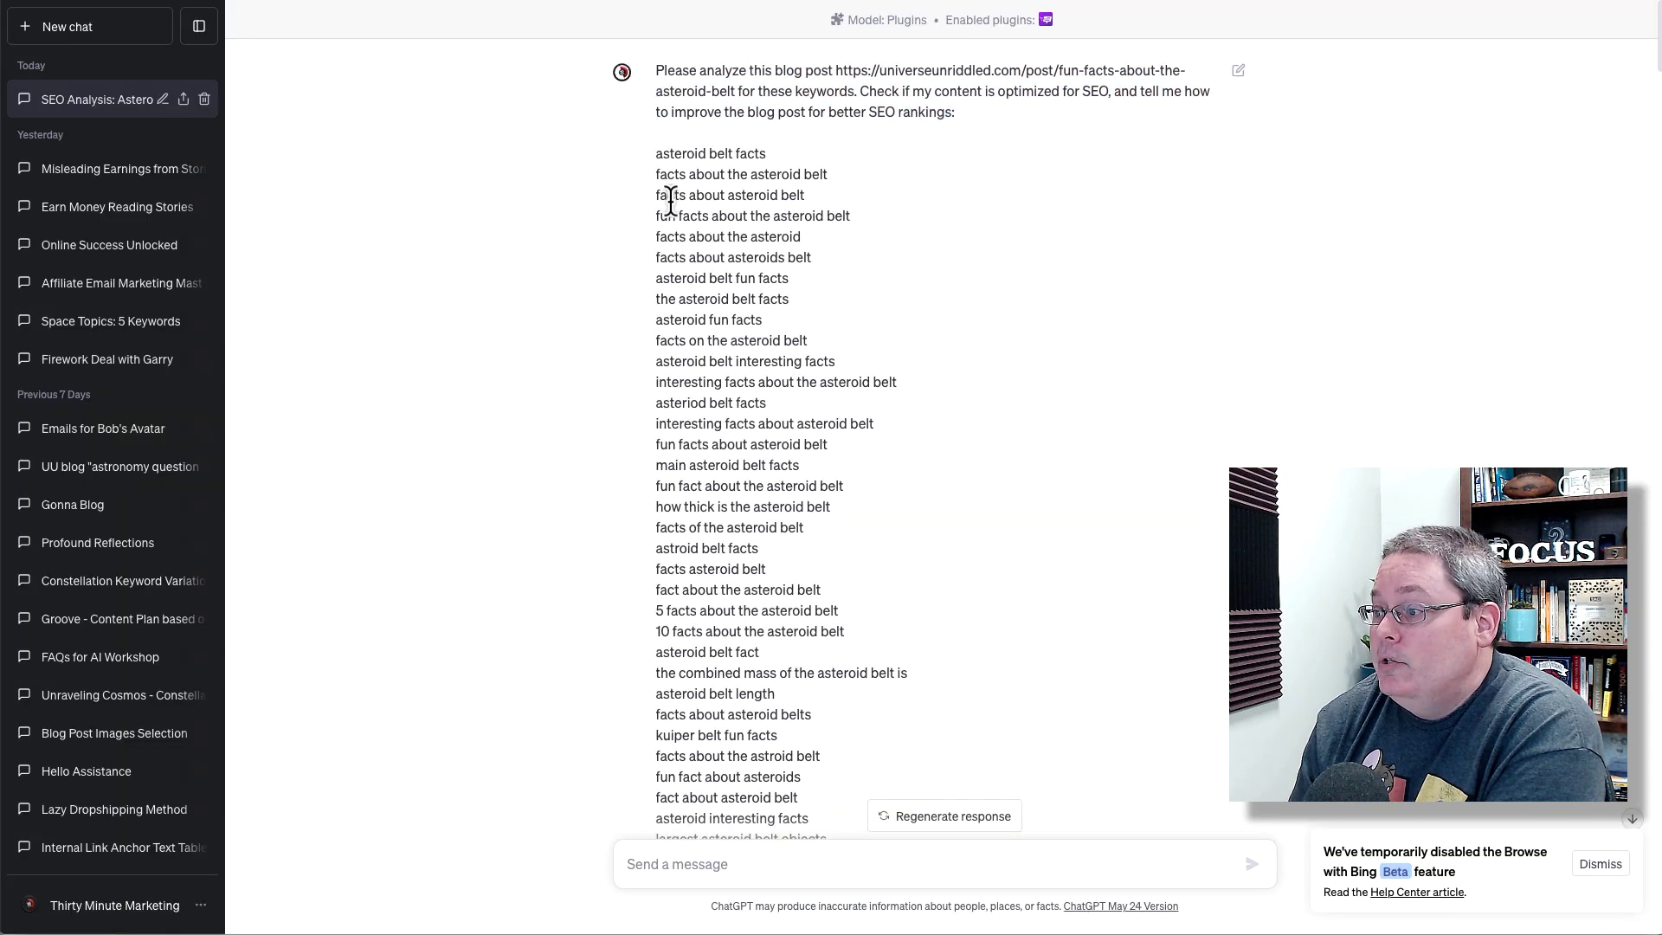
# - Highlight the prompt's keyword list and the four keywords analysed in ChatGPT's answer
pyautogui.moveTo(655, 152); pyautogui.dragTo(827, 832)
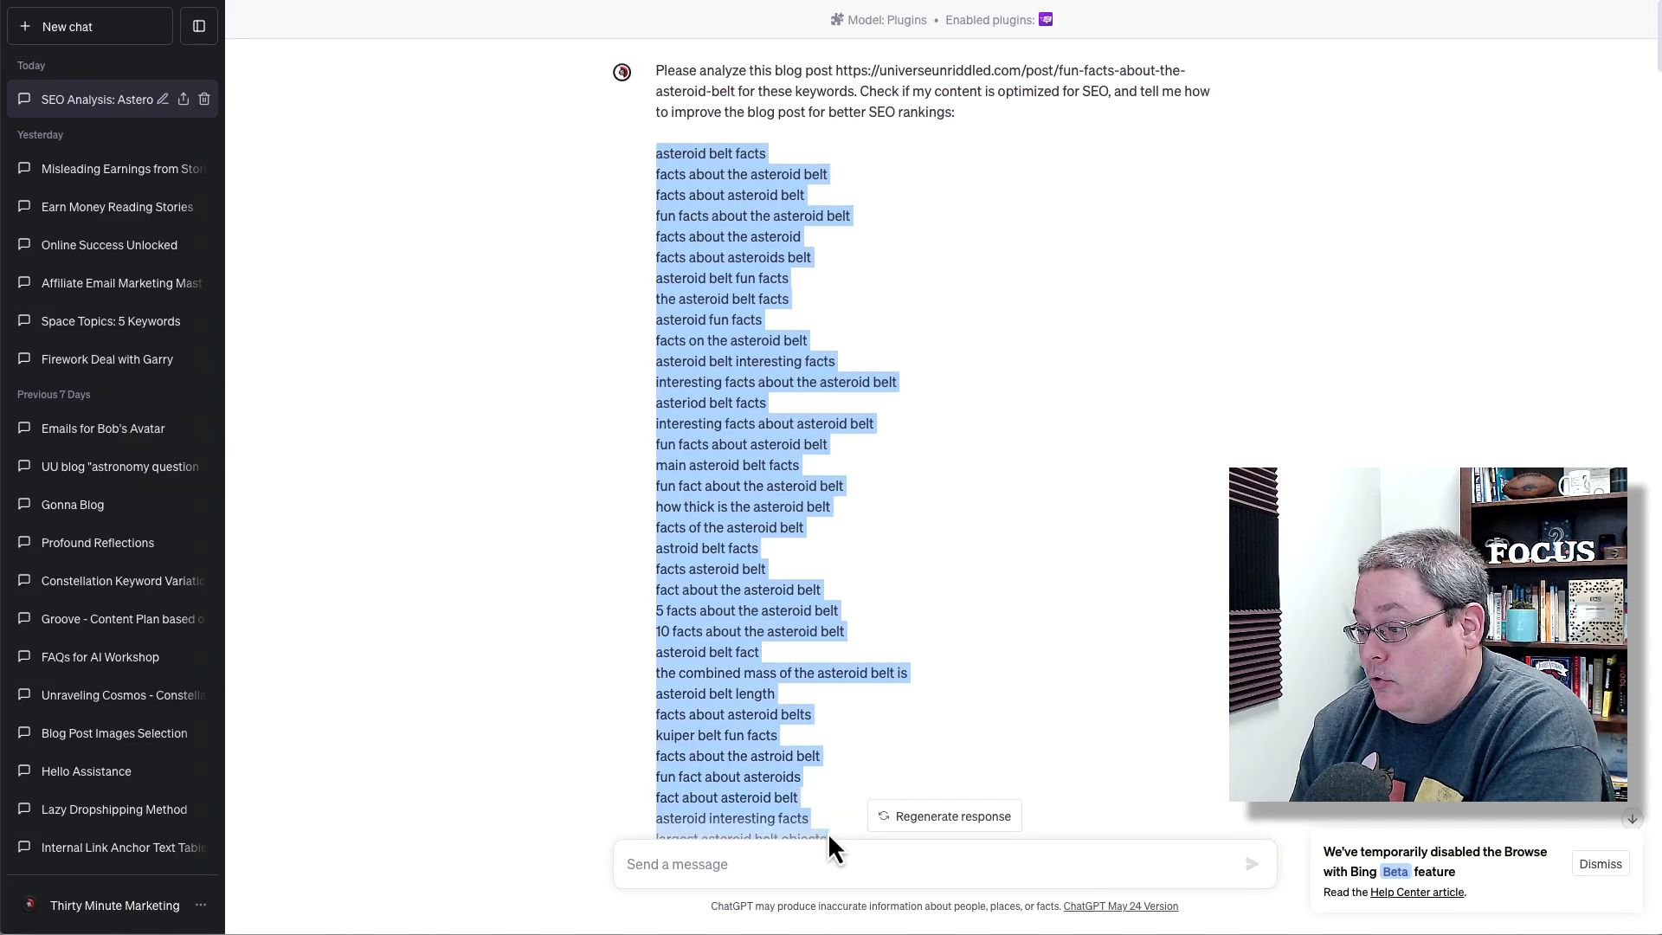
pyautogui.scroll(-5, 995, 654)
pyautogui.click(938, 640)
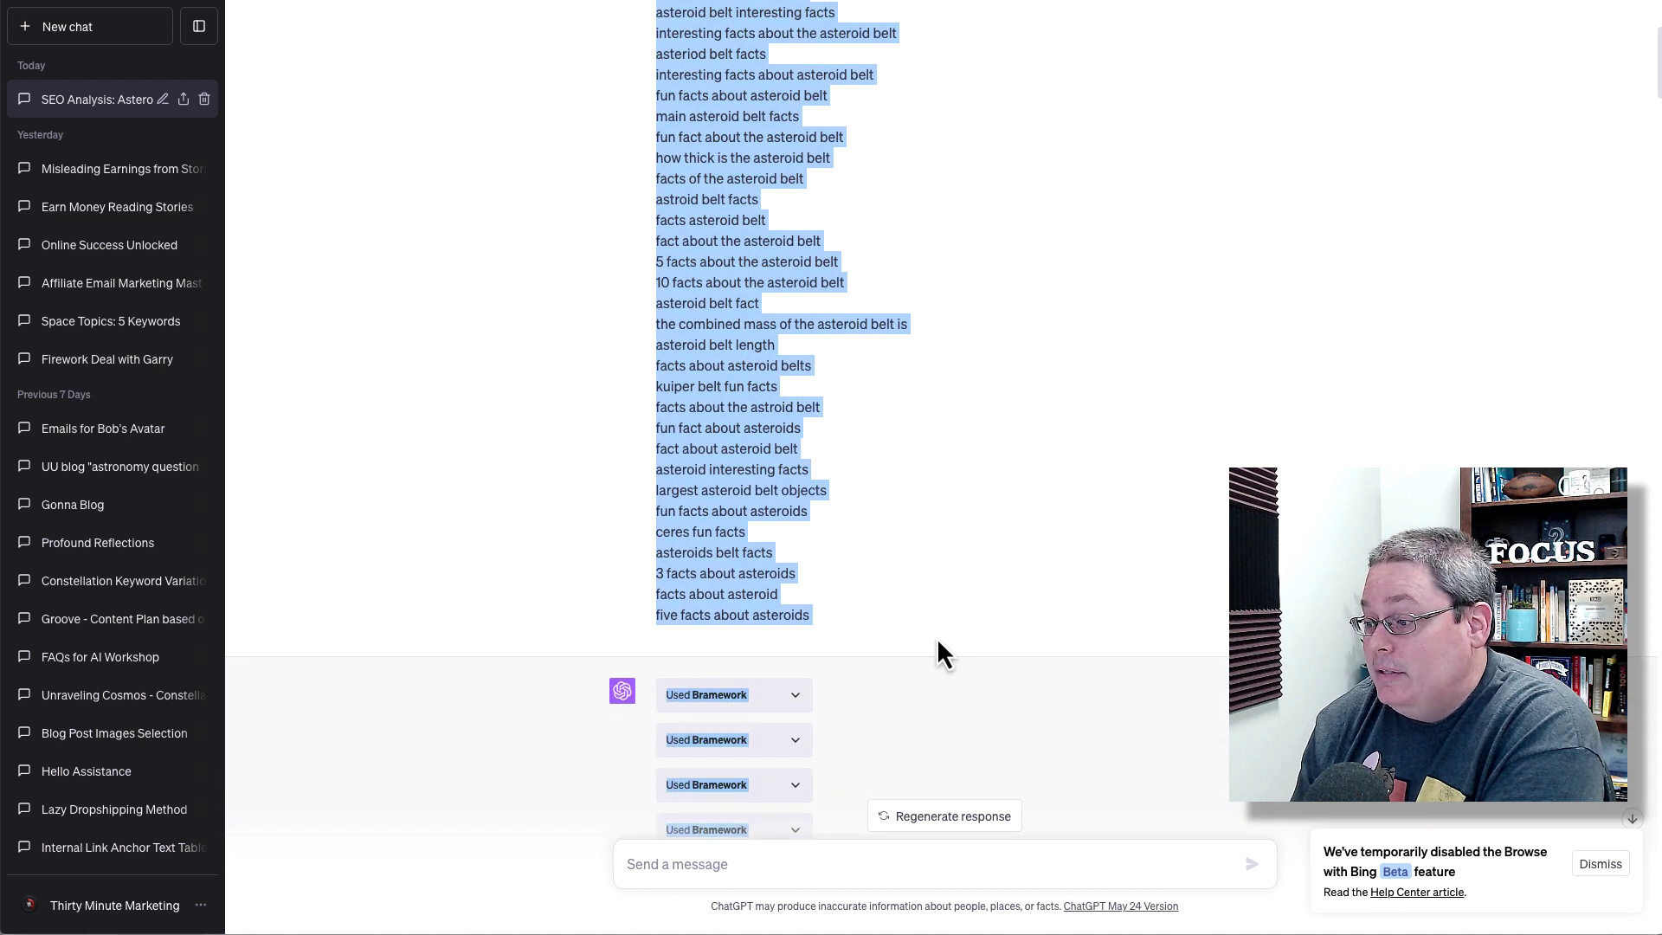
pyautogui.scroll(-1, 937, 640)
pyautogui.scroll(-4, 937, 640)
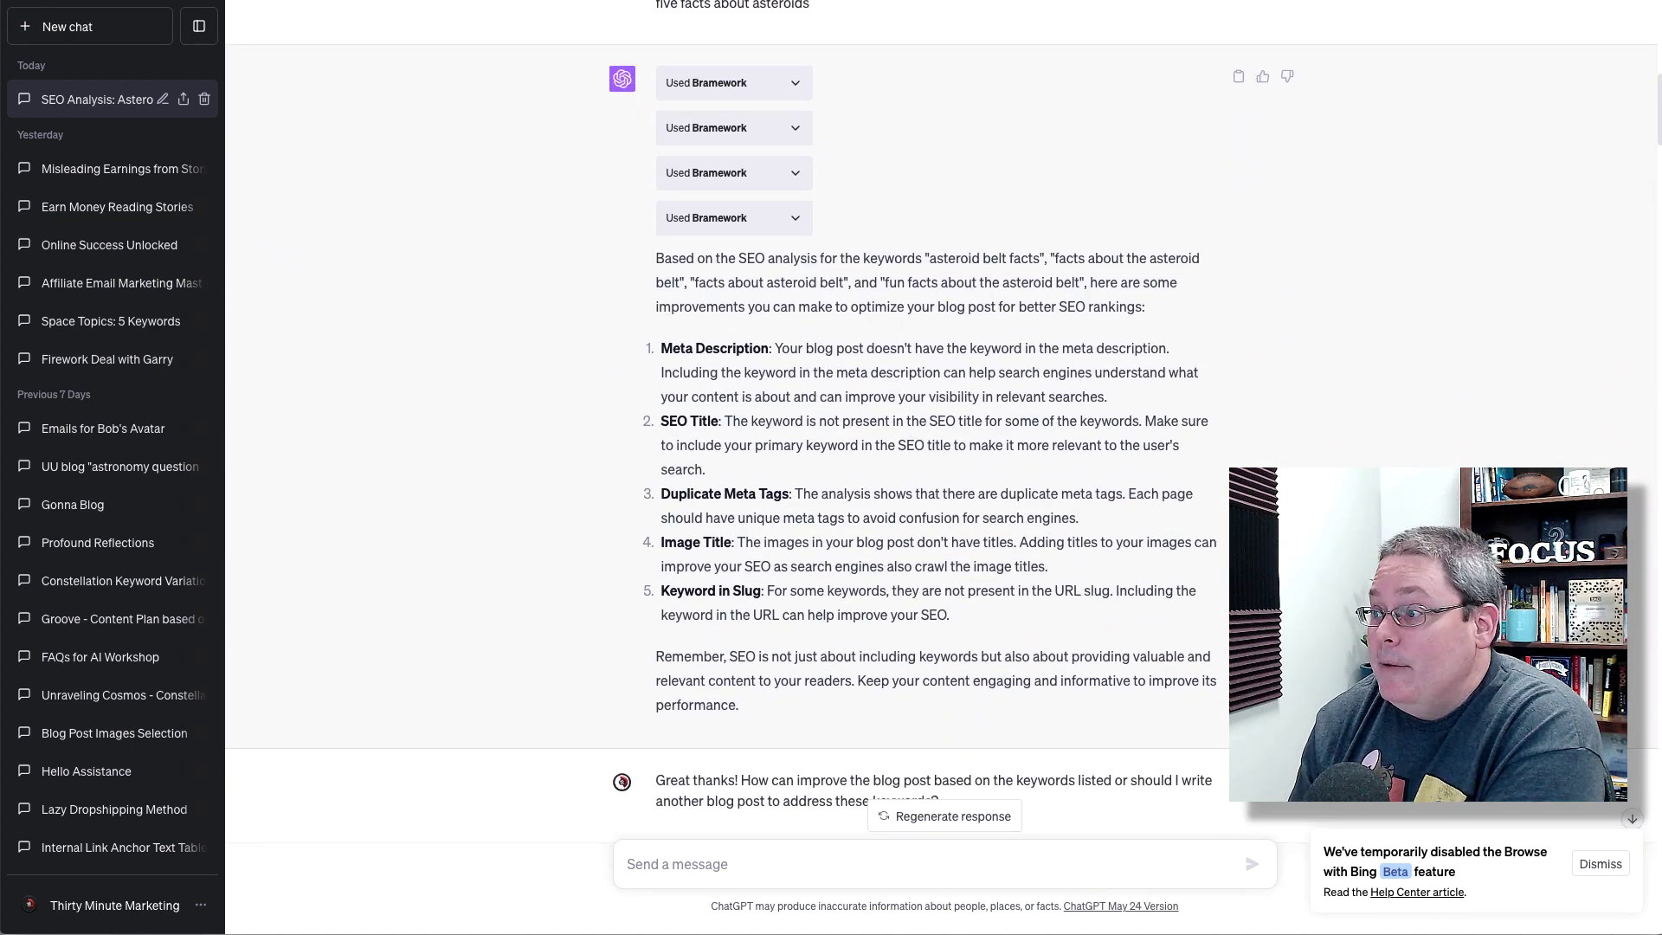
pyautogui.scroll(-1, 938, 639)
pyautogui.scroll(1, 937, 639)
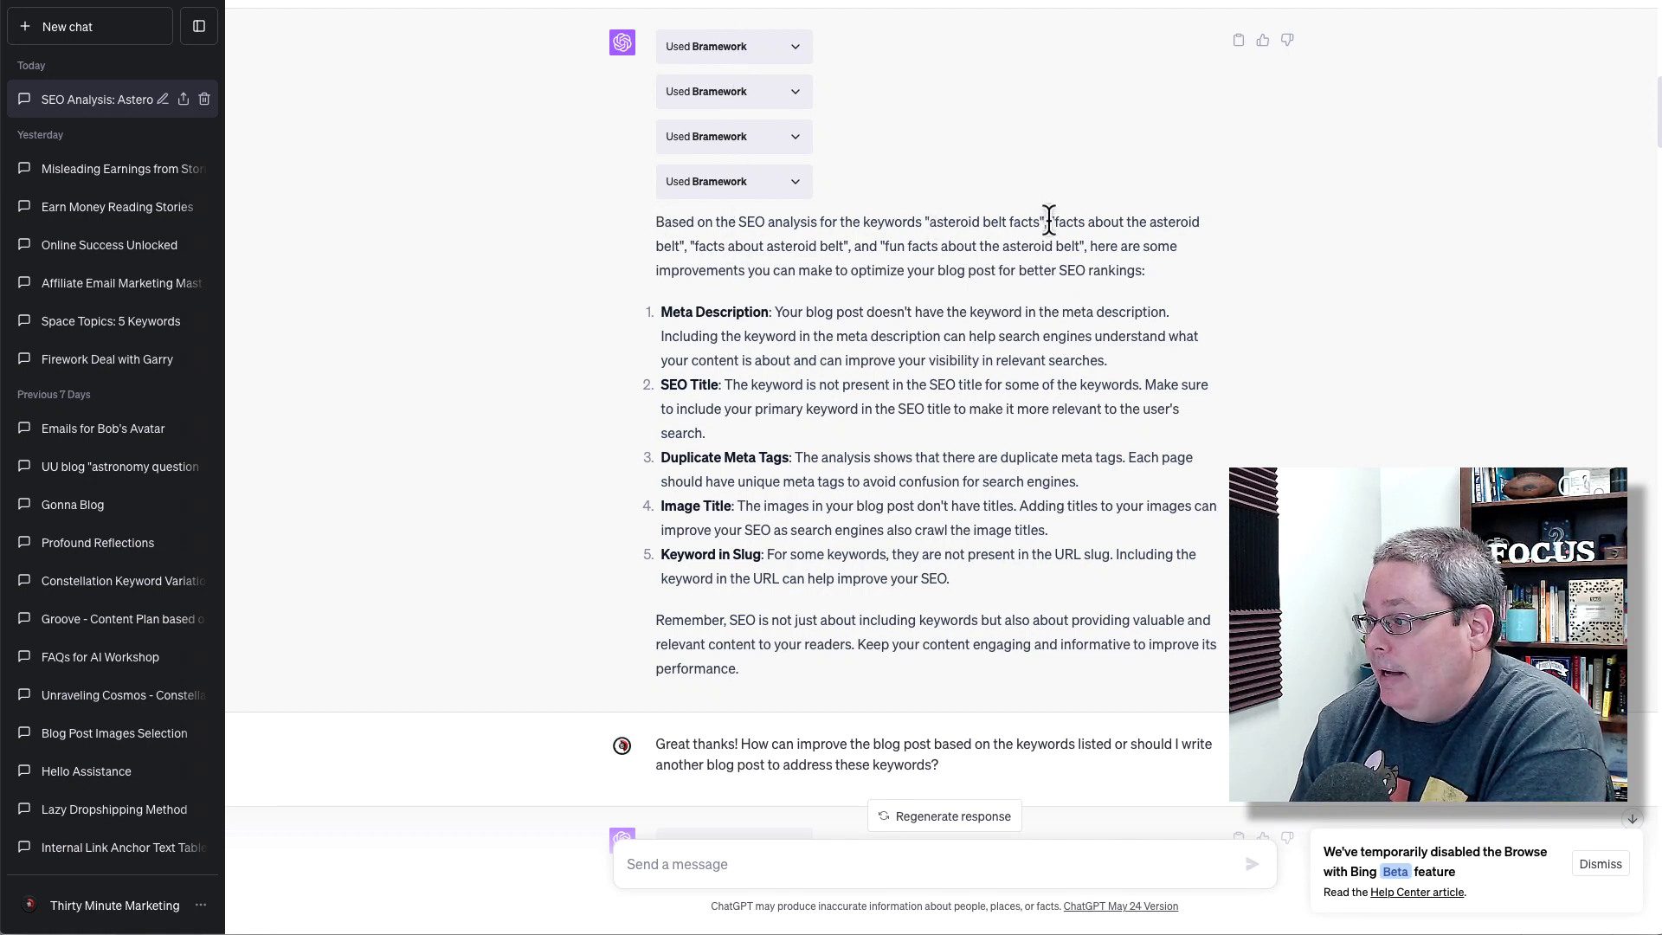
pyautogui.moveTo(1200, 231); pyautogui.dragTo(1208, 247)
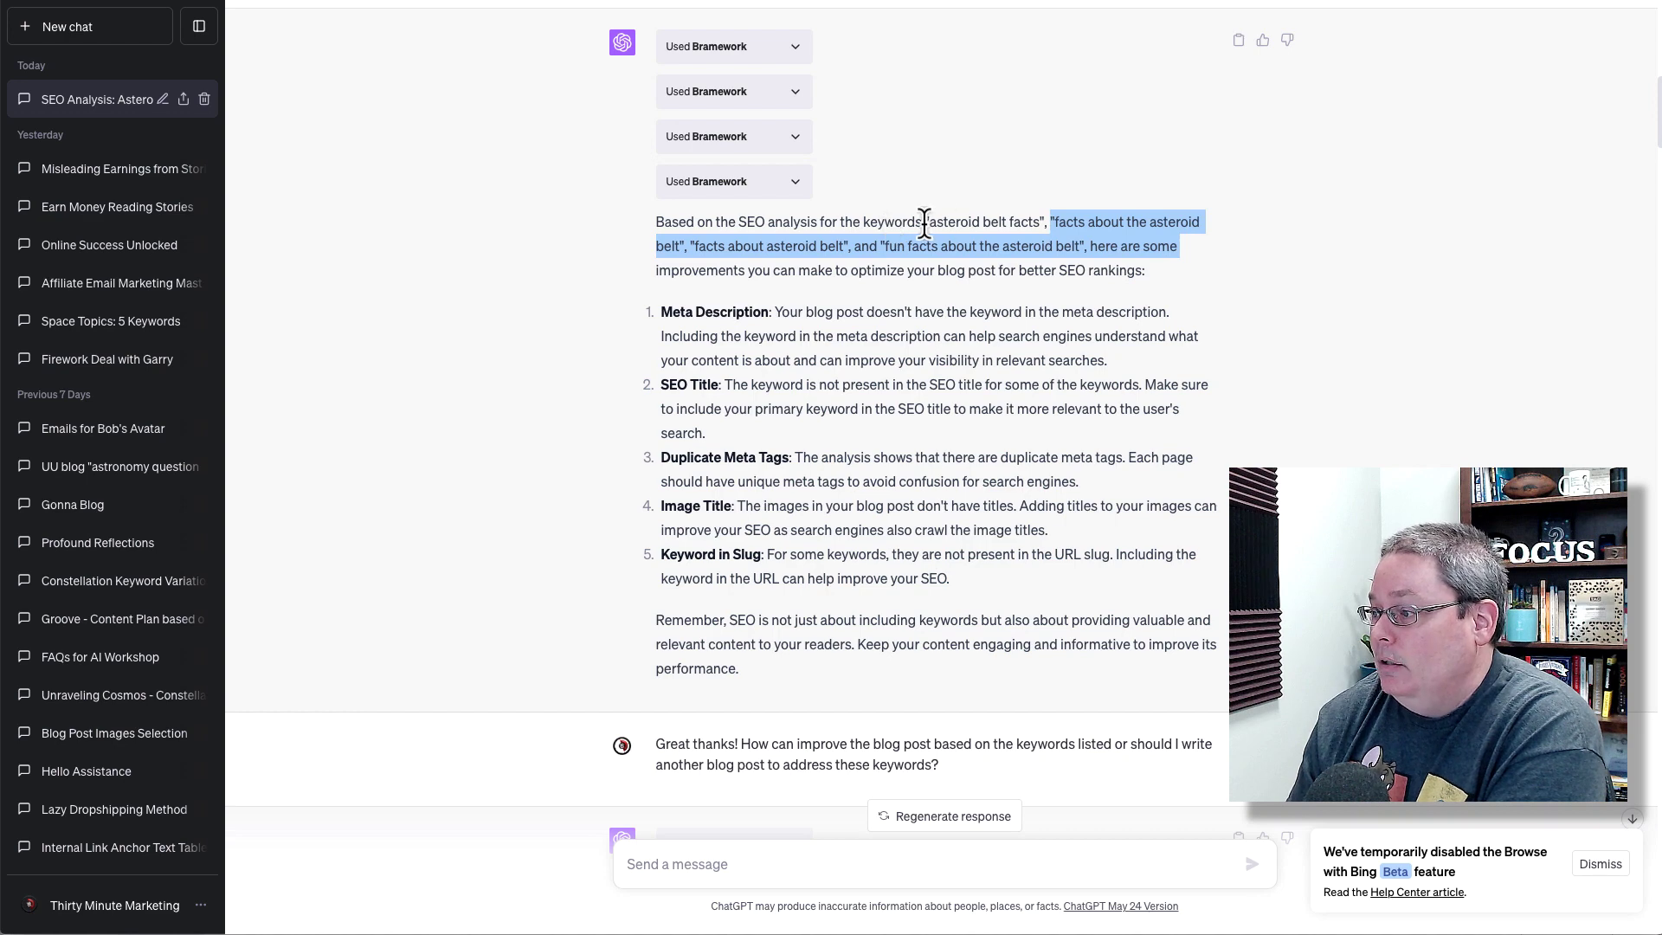
pyautogui.moveTo(925, 222); pyautogui.dragTo(943, 241)
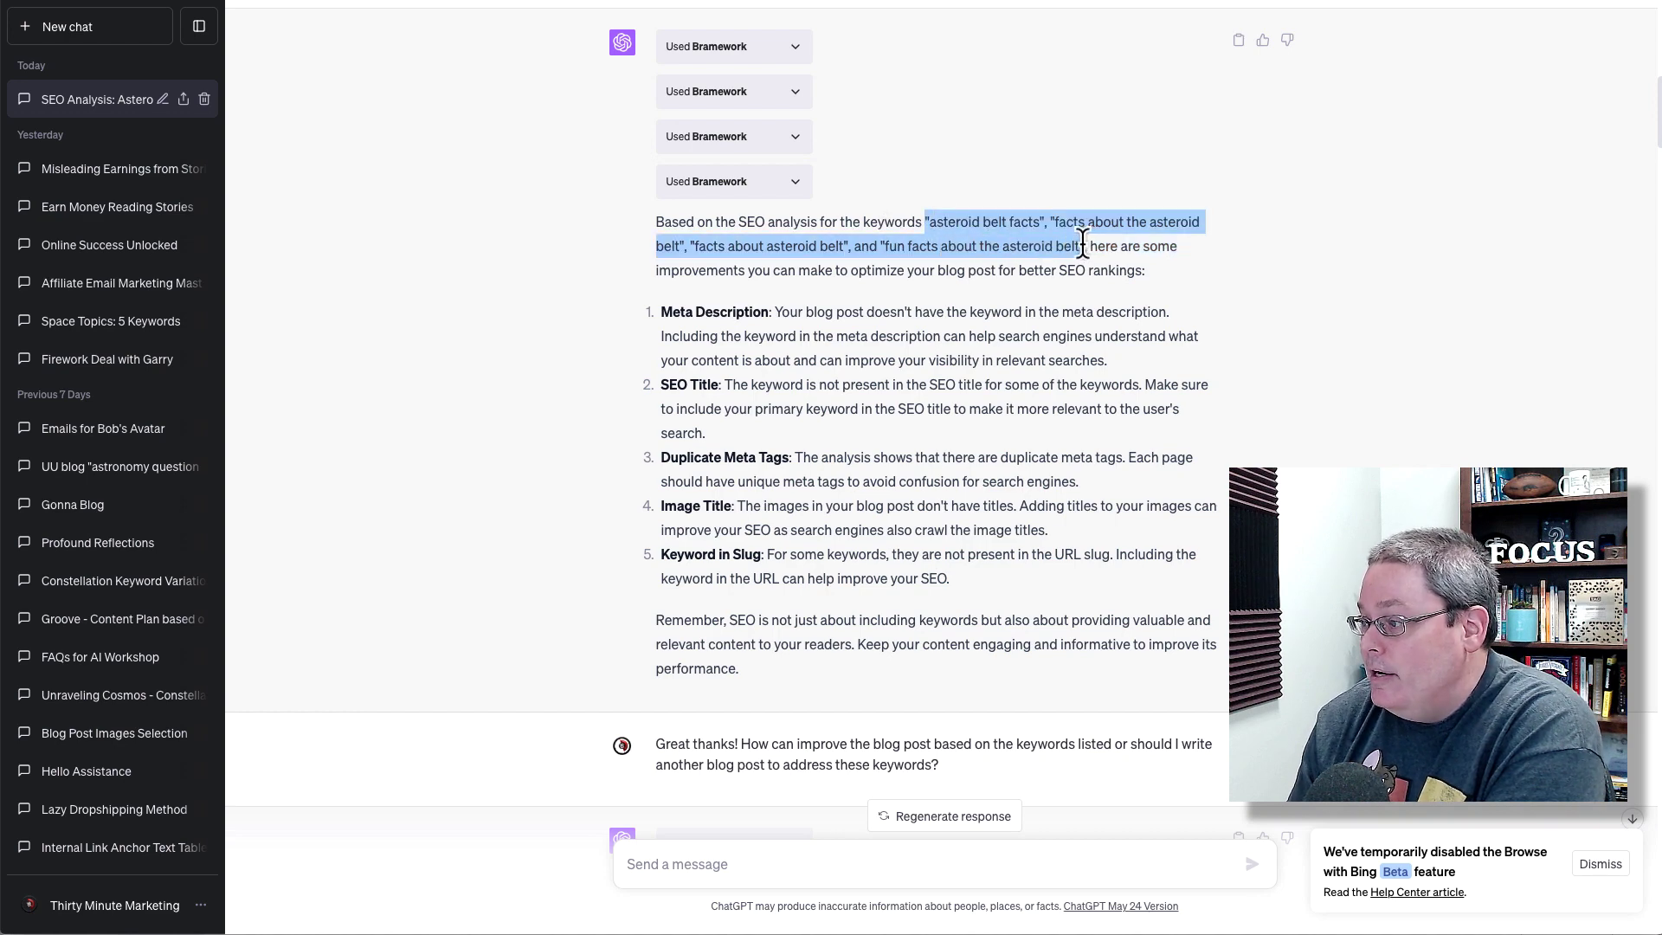
pyautogui.scroll(1, 854, 370)
pyautogui.scroll(2, 876, 351)
pyautogui.scroll(1, 876, 349)
pyautogui.scroll(2, 873, 348)
pyautogui.scroll(2, 870, 362)
pyautogui.moveTo(657, 166); pyautogui.dragTo(833, 216)
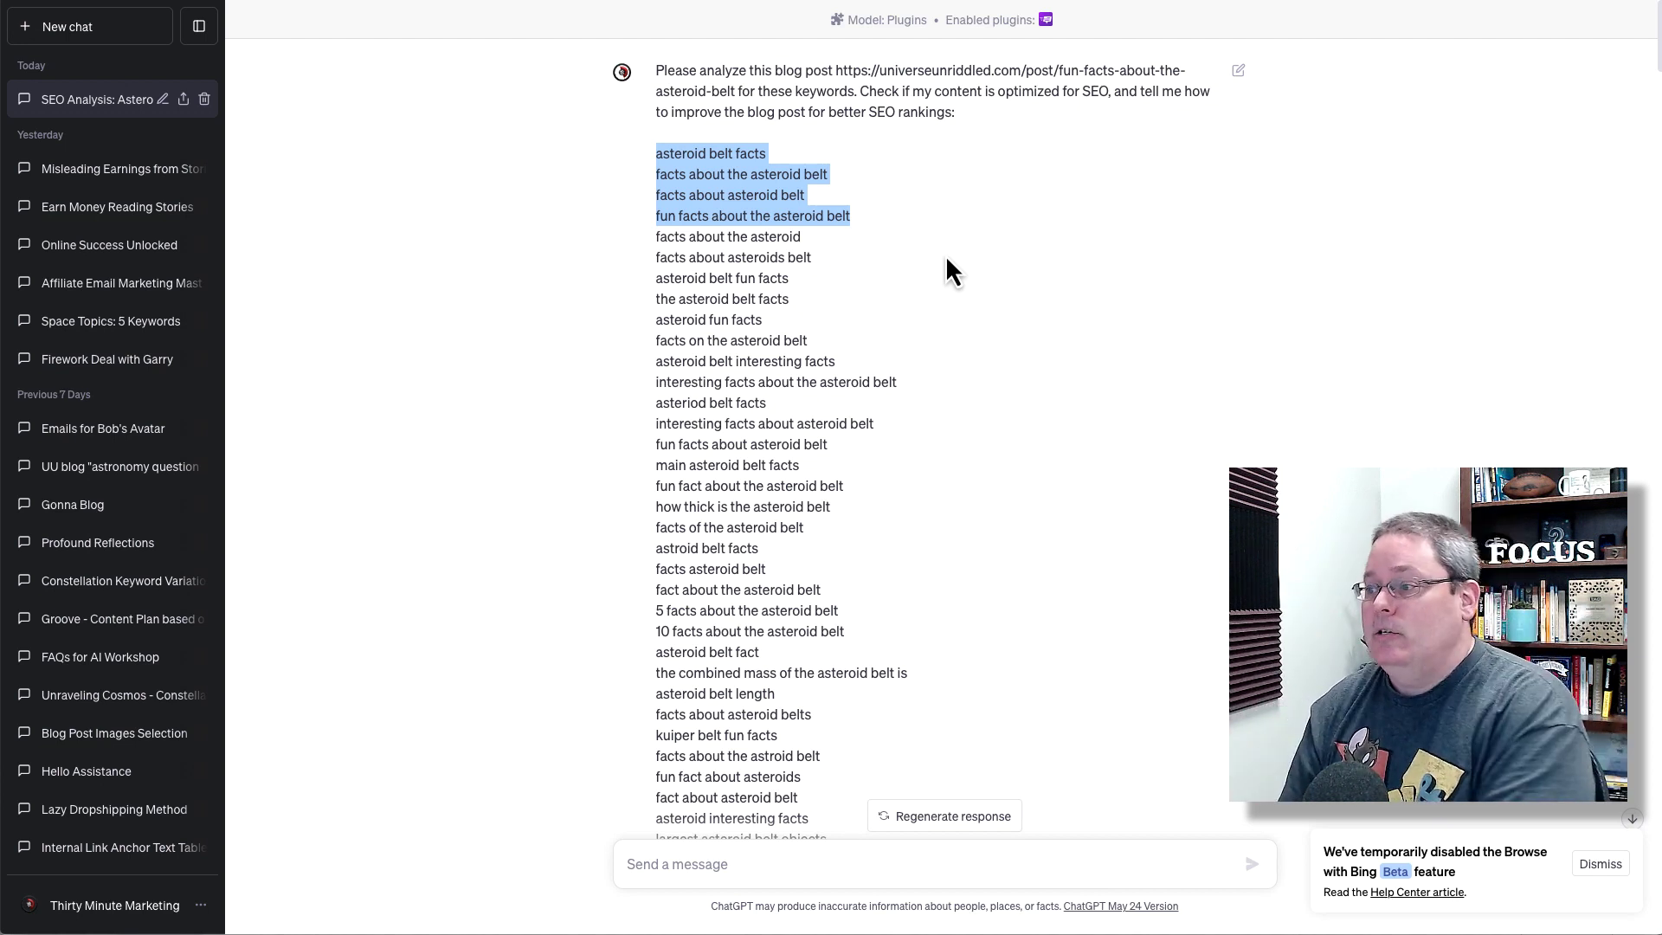
pyautogui.scroll(-1, 934, 294)
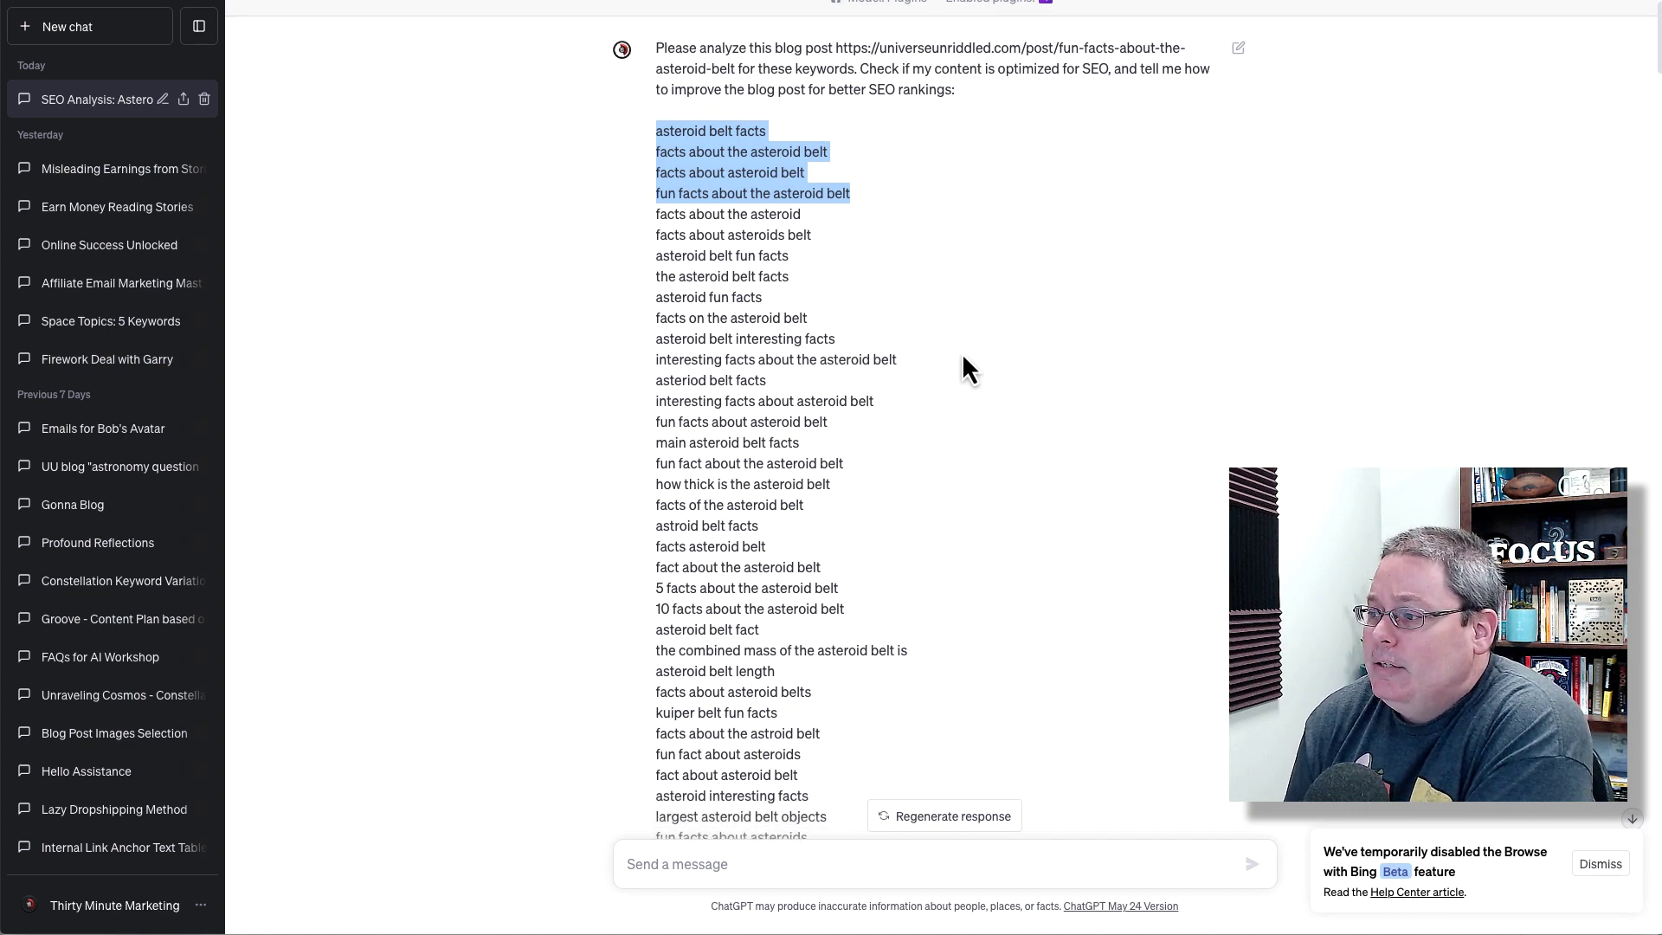
pyautogui.scroll(-1, 967, 354)
pyautogui.scroll(-2, 984, 354)
pyautogui.scroll(-3, 984, 355)
pyautogui.scroll(-2, 984, 355)
pyautogui.scroll(-2, 966, 354)
pyautogui.scroll(-1, 961, 350)
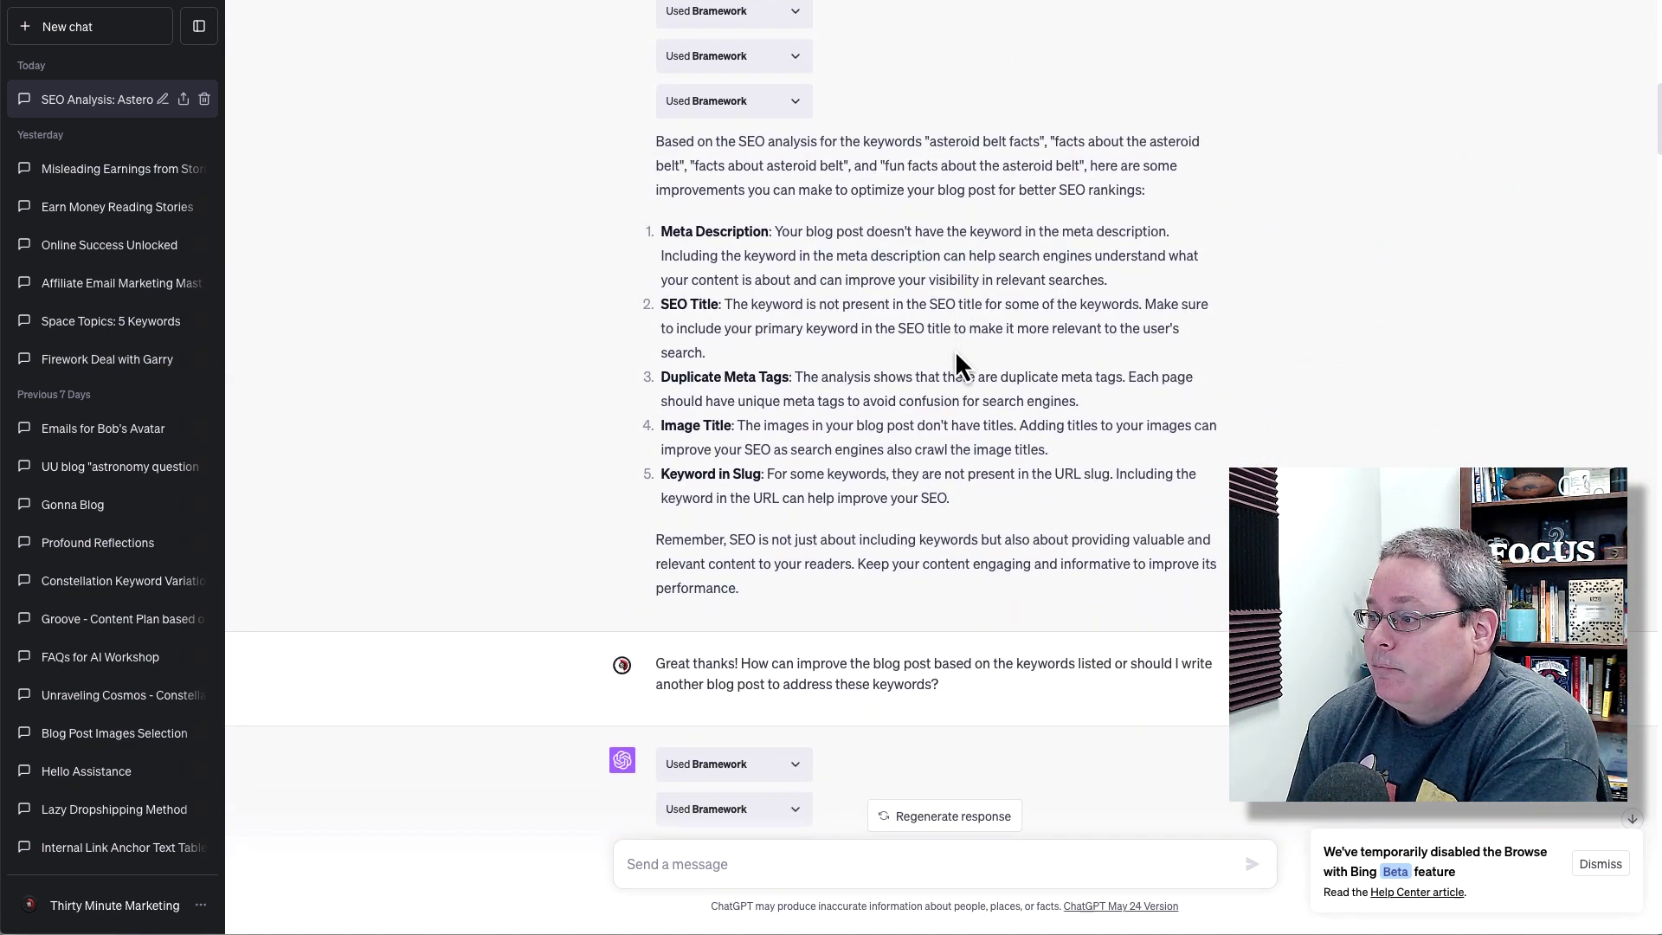
pyautogui.scroll(-1, 910, 469)
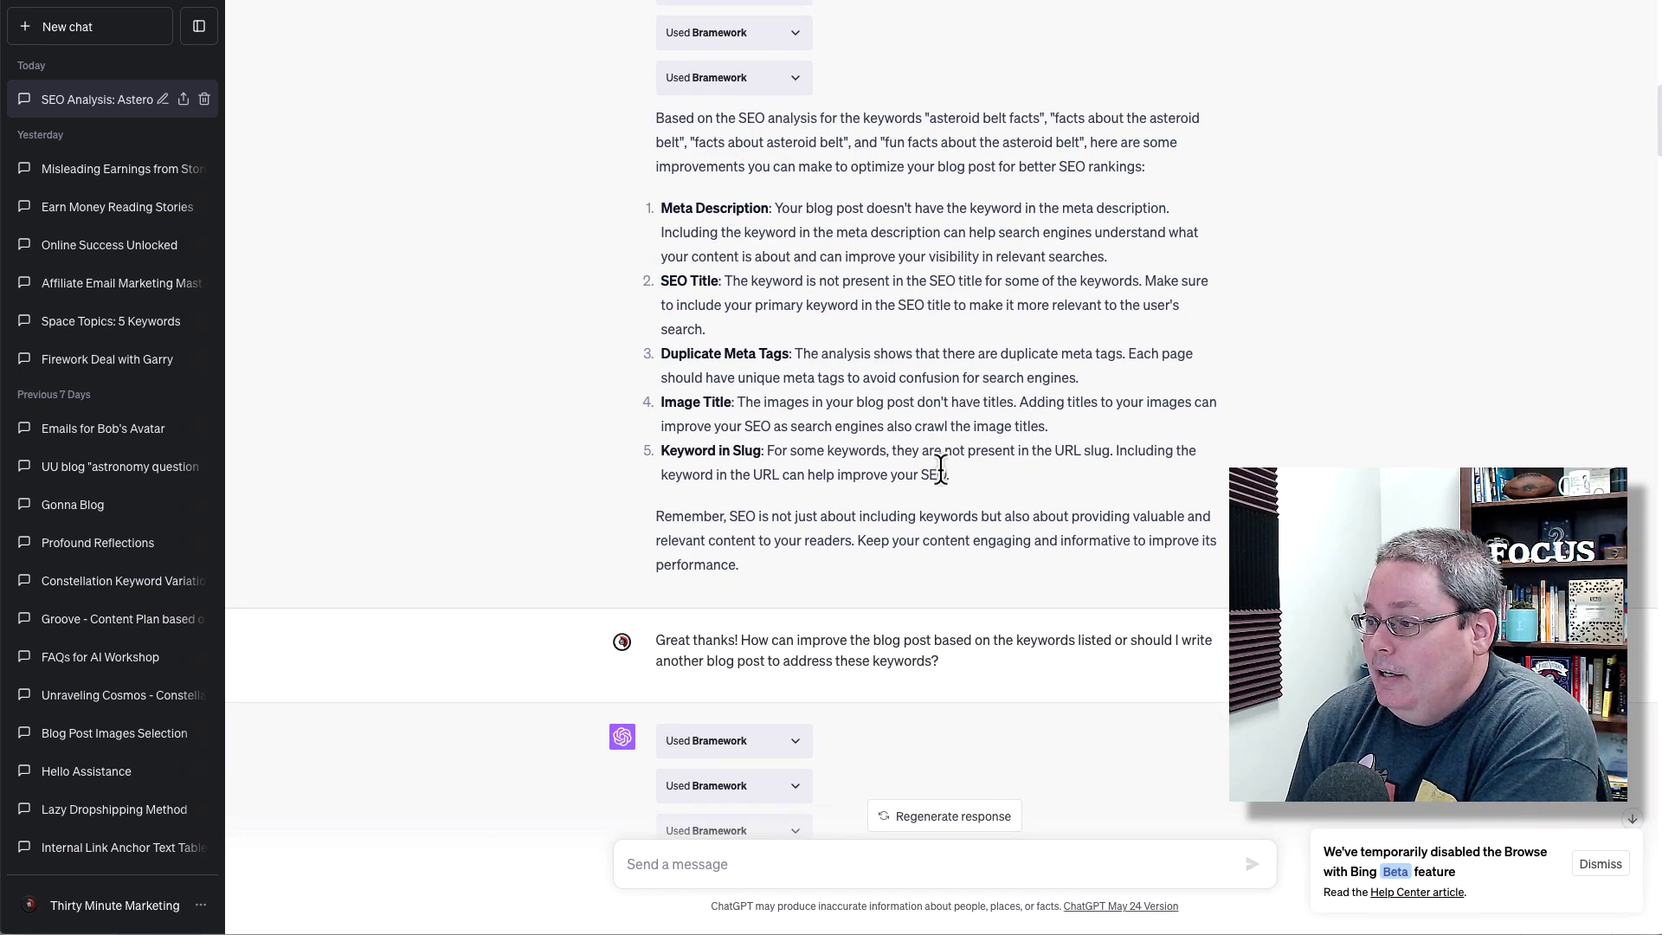
pyautogui.scroll(-1, 921, 470)
pyautogui.scroll(-1, 941, 468)
pyautogui.scroll(-1, 940, 469)
pyautogui.scroll(-1, 940, 469)
pyautogui.scroll(-1, 940, 469)
pyautogui.scroll(-1, 940, 469)
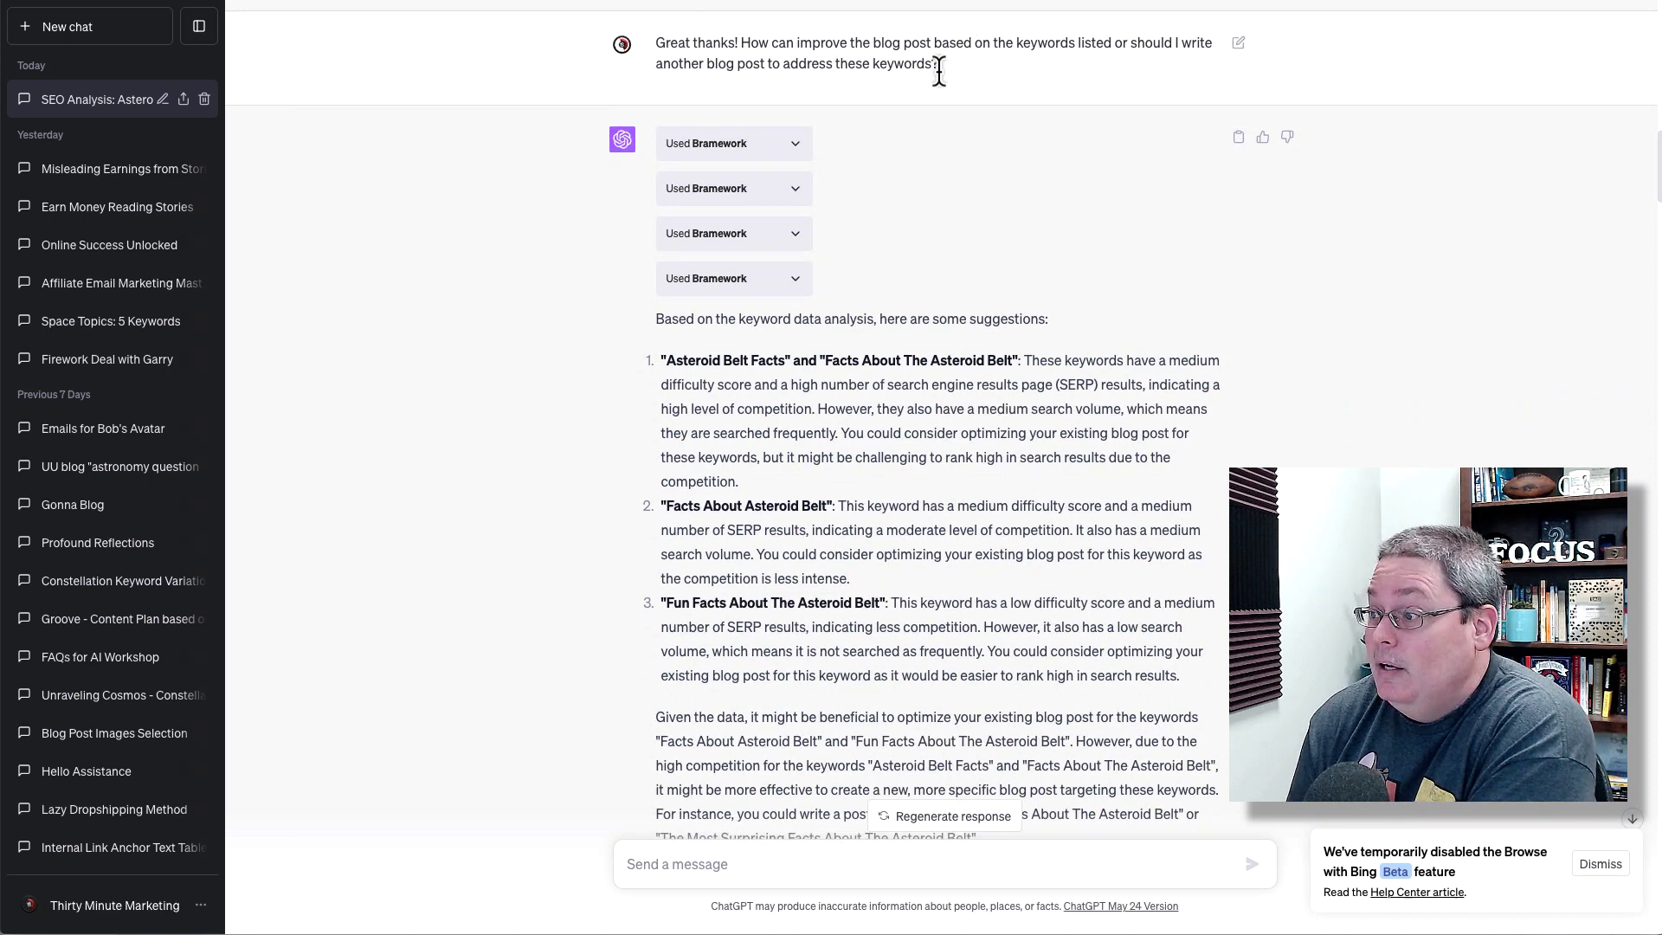
pyautogui.moveTo(939, 72); pyautogui.dragTo(651, 65)
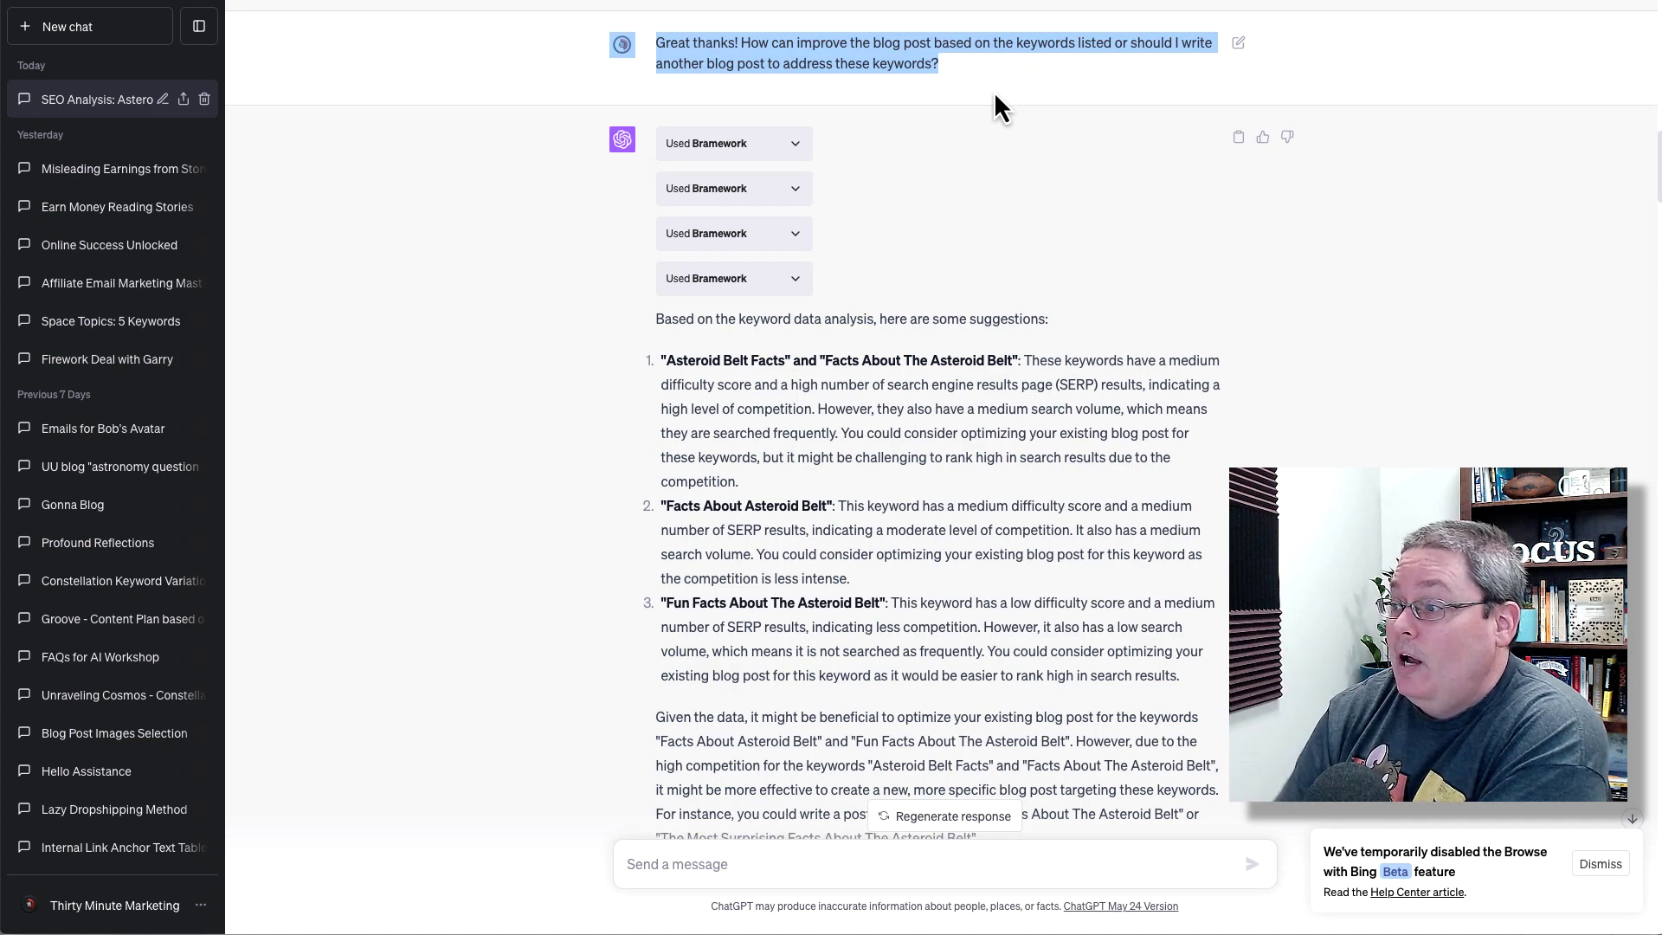
pyautogui.scroll(-2, 1168, 265)
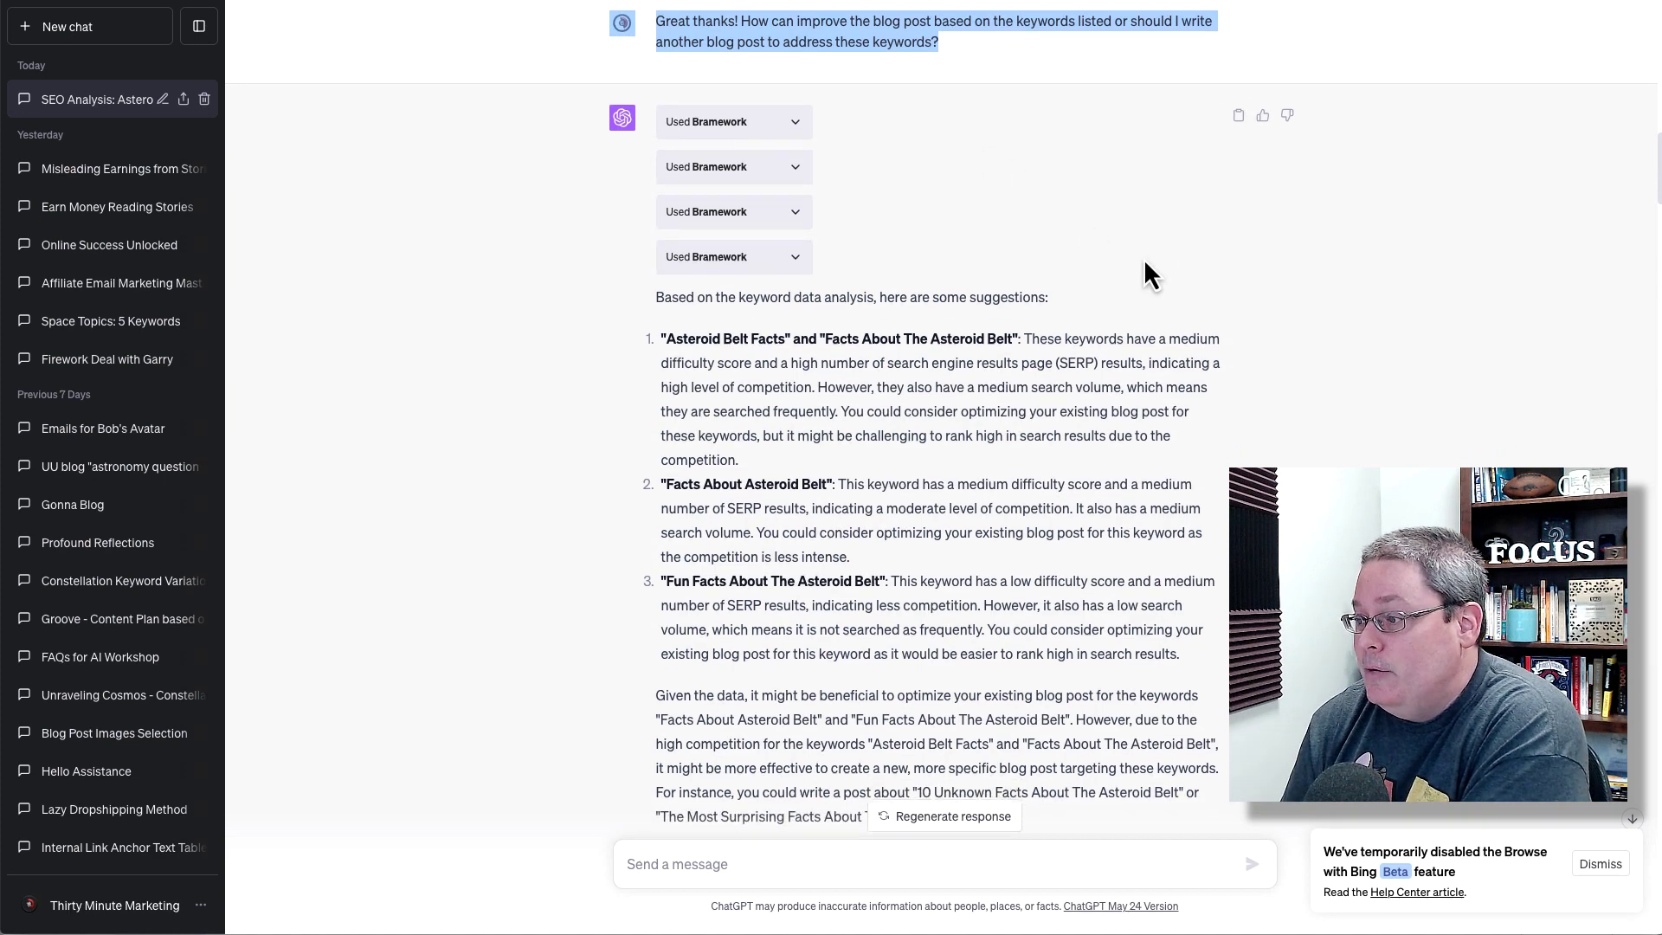
pyautogui.scroll(-1, 1024, 261)
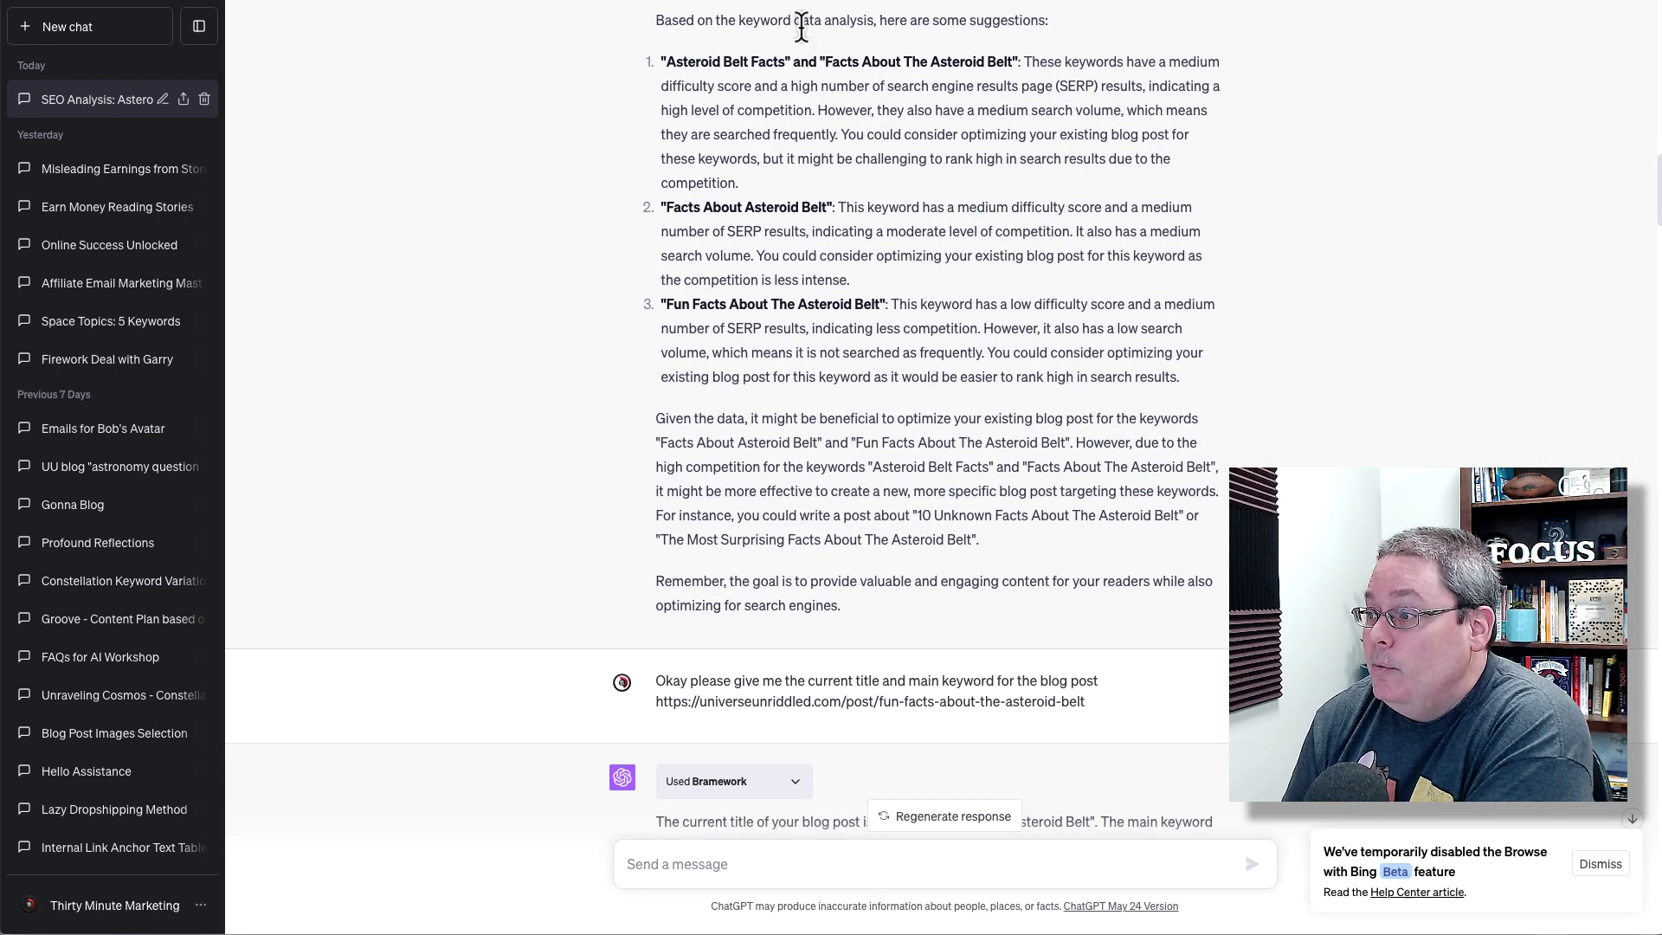
pyautogui.tripleClick(801, 30)
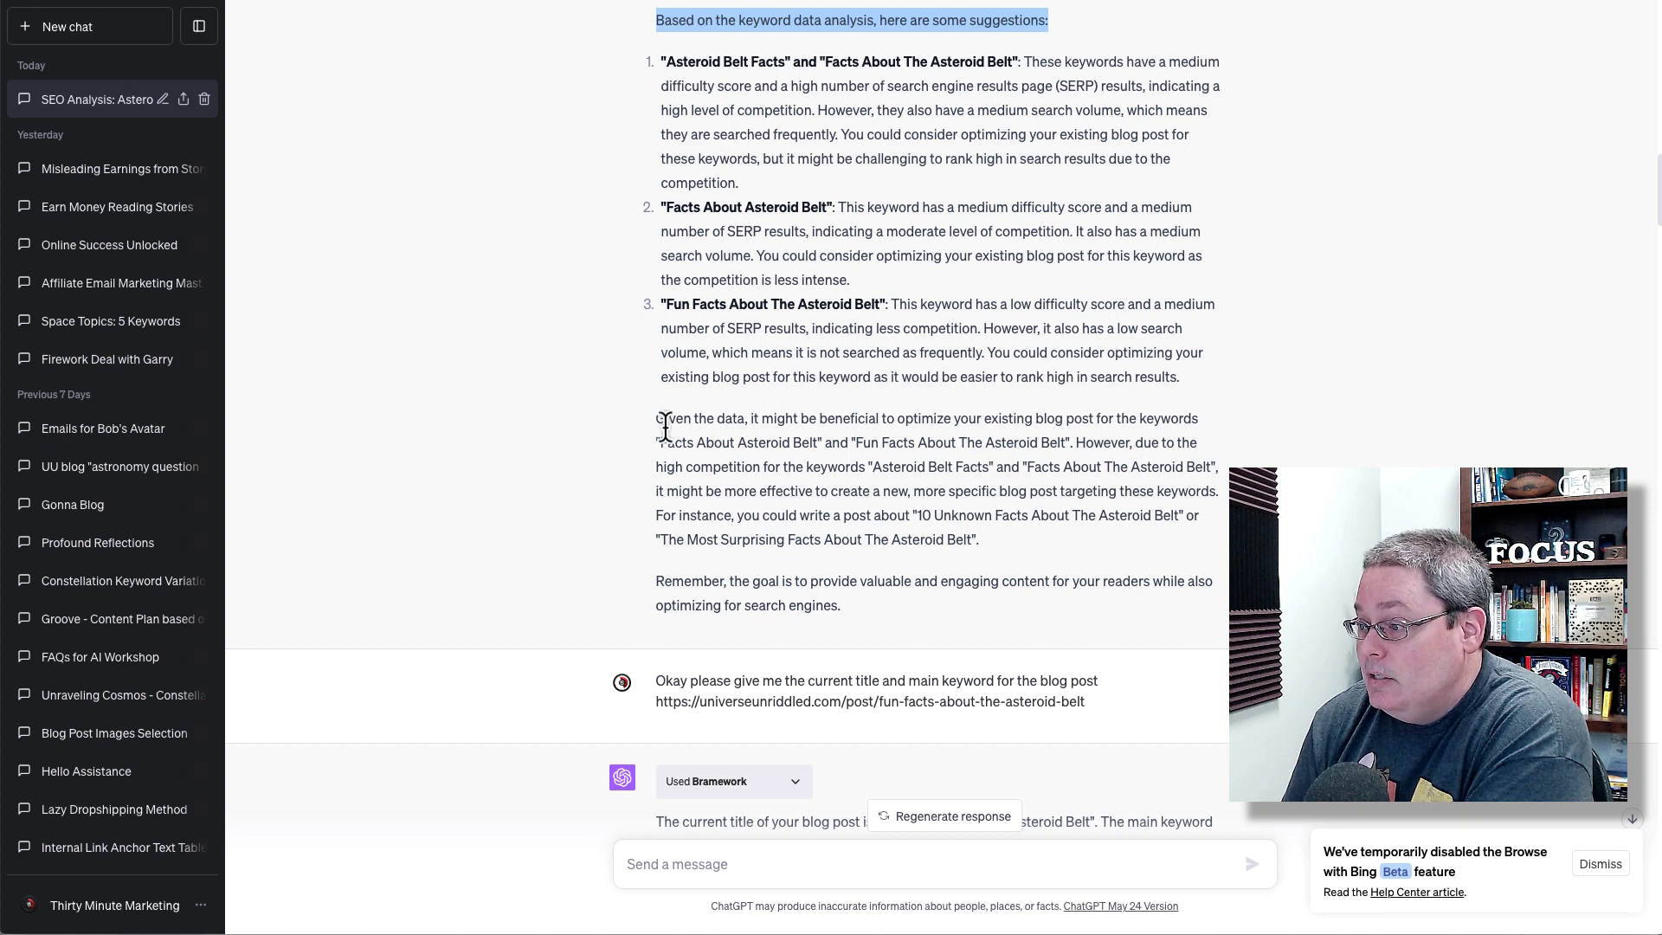
pyautogui.moveTo(655, 418); pyautogui.dragTo(995, 564)
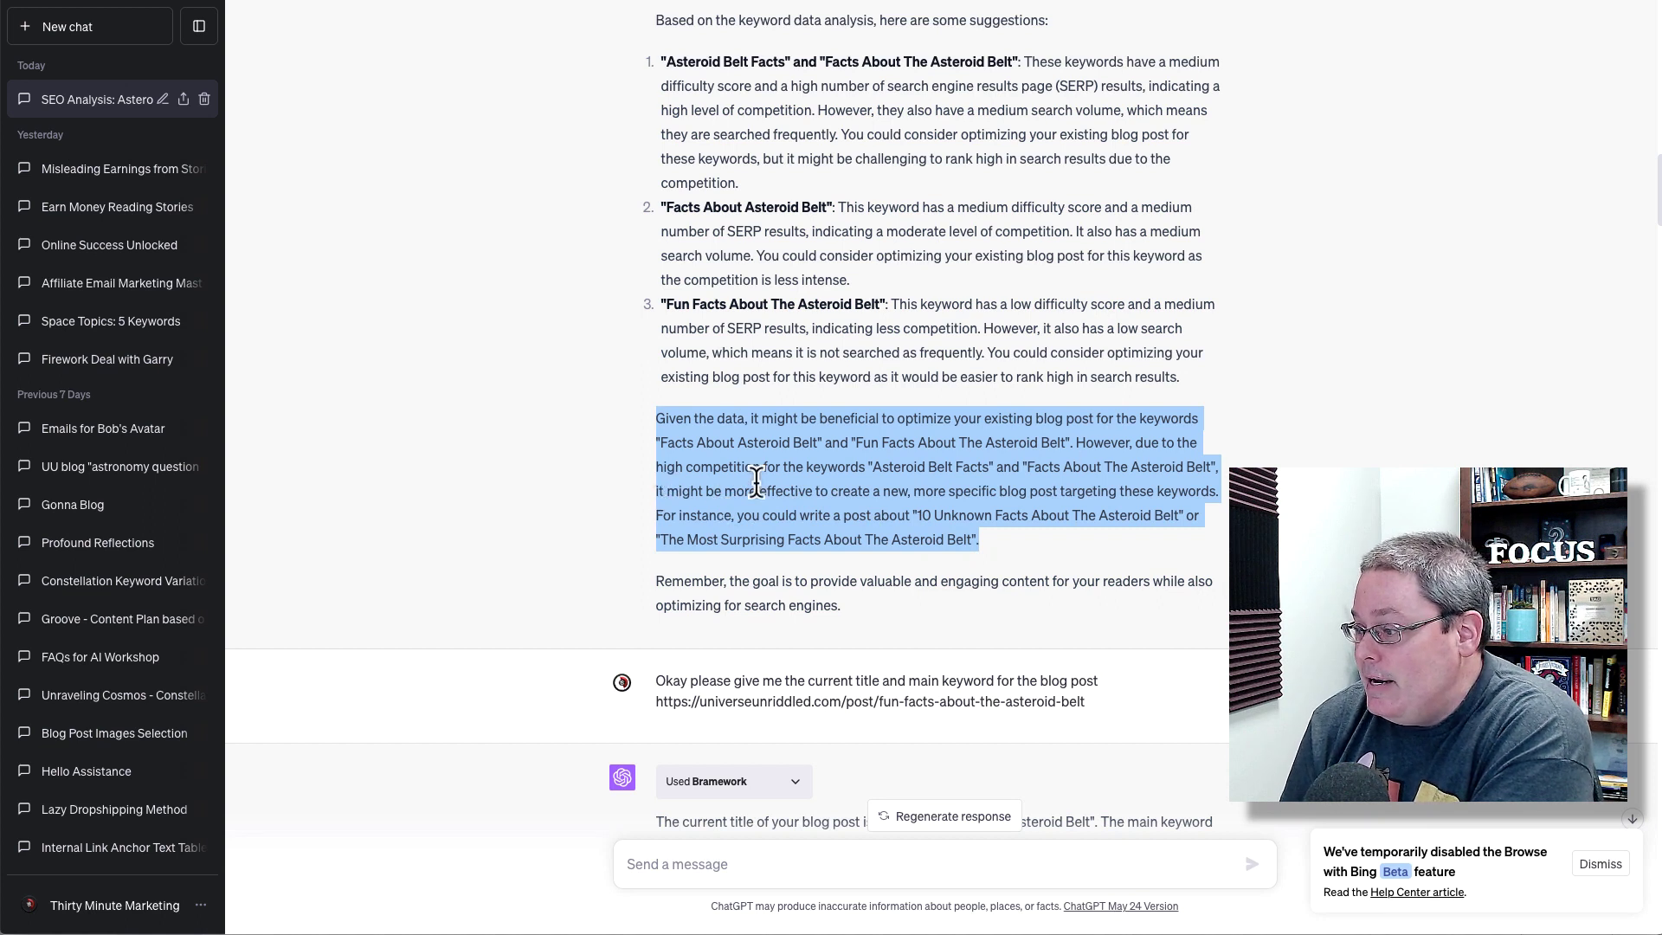
pyautogui.click(664, 492)
pyautogui.moveTo(649, 493)
pyautogui.mouseDown()
pyautogui.moveTo(909, 494)
pyautogui.moveTo(969, 514)
pyautogui.moveTo(998, 550)
pyautogui.mouseUp()
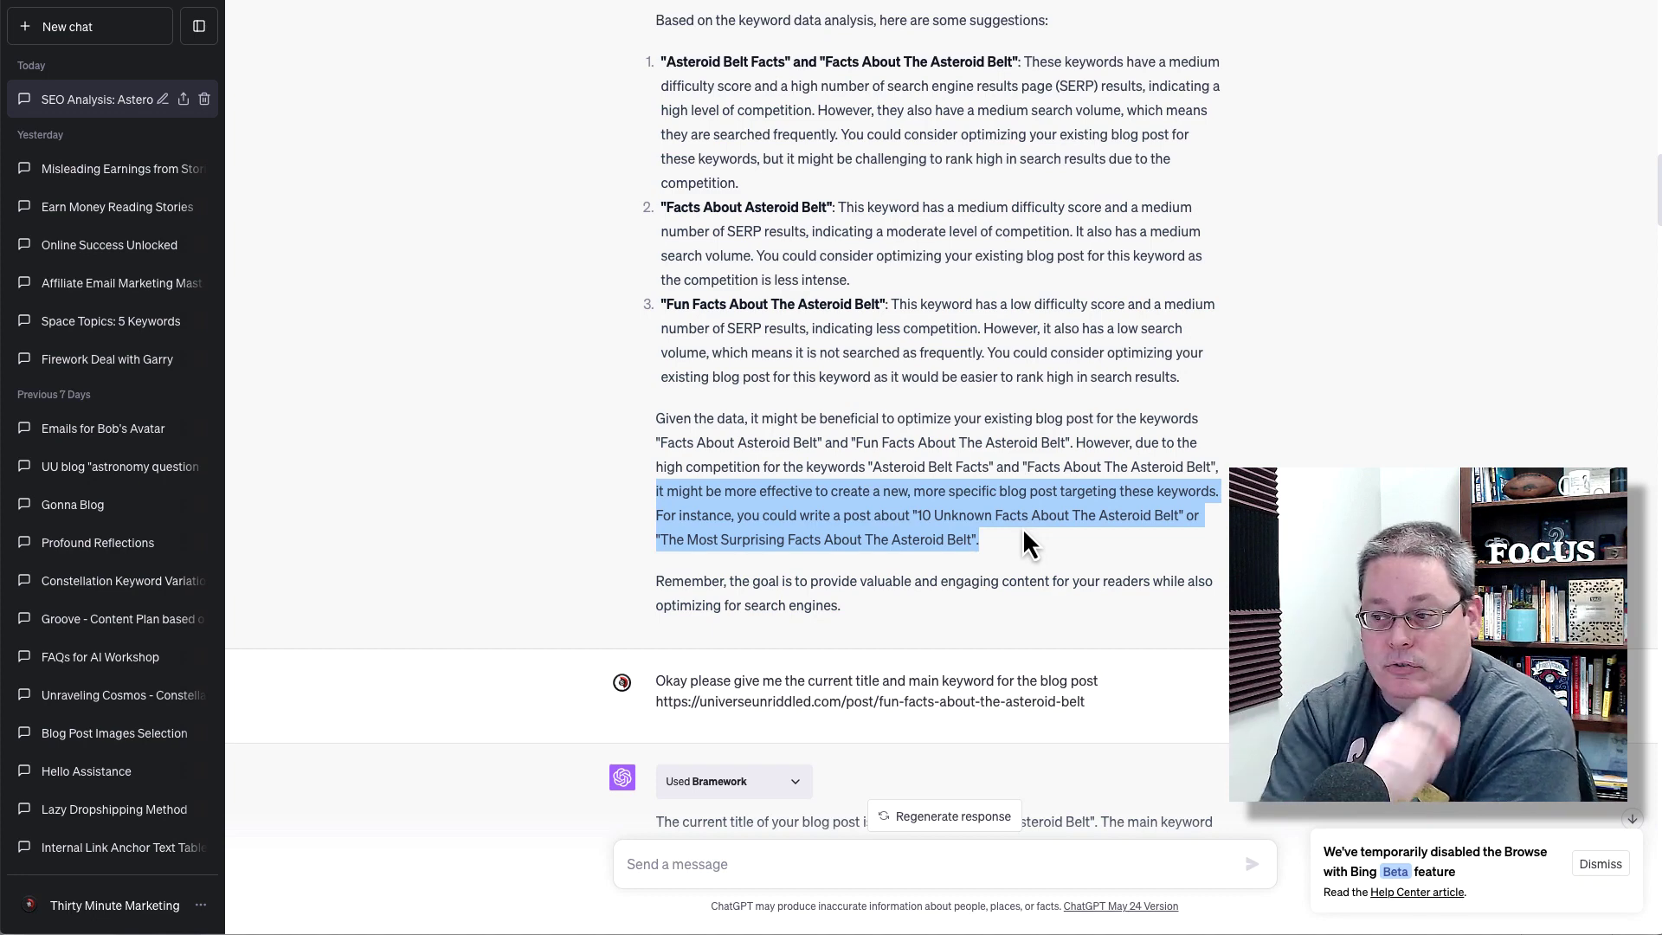
pyautogui.scroll(-10, 893, 484)
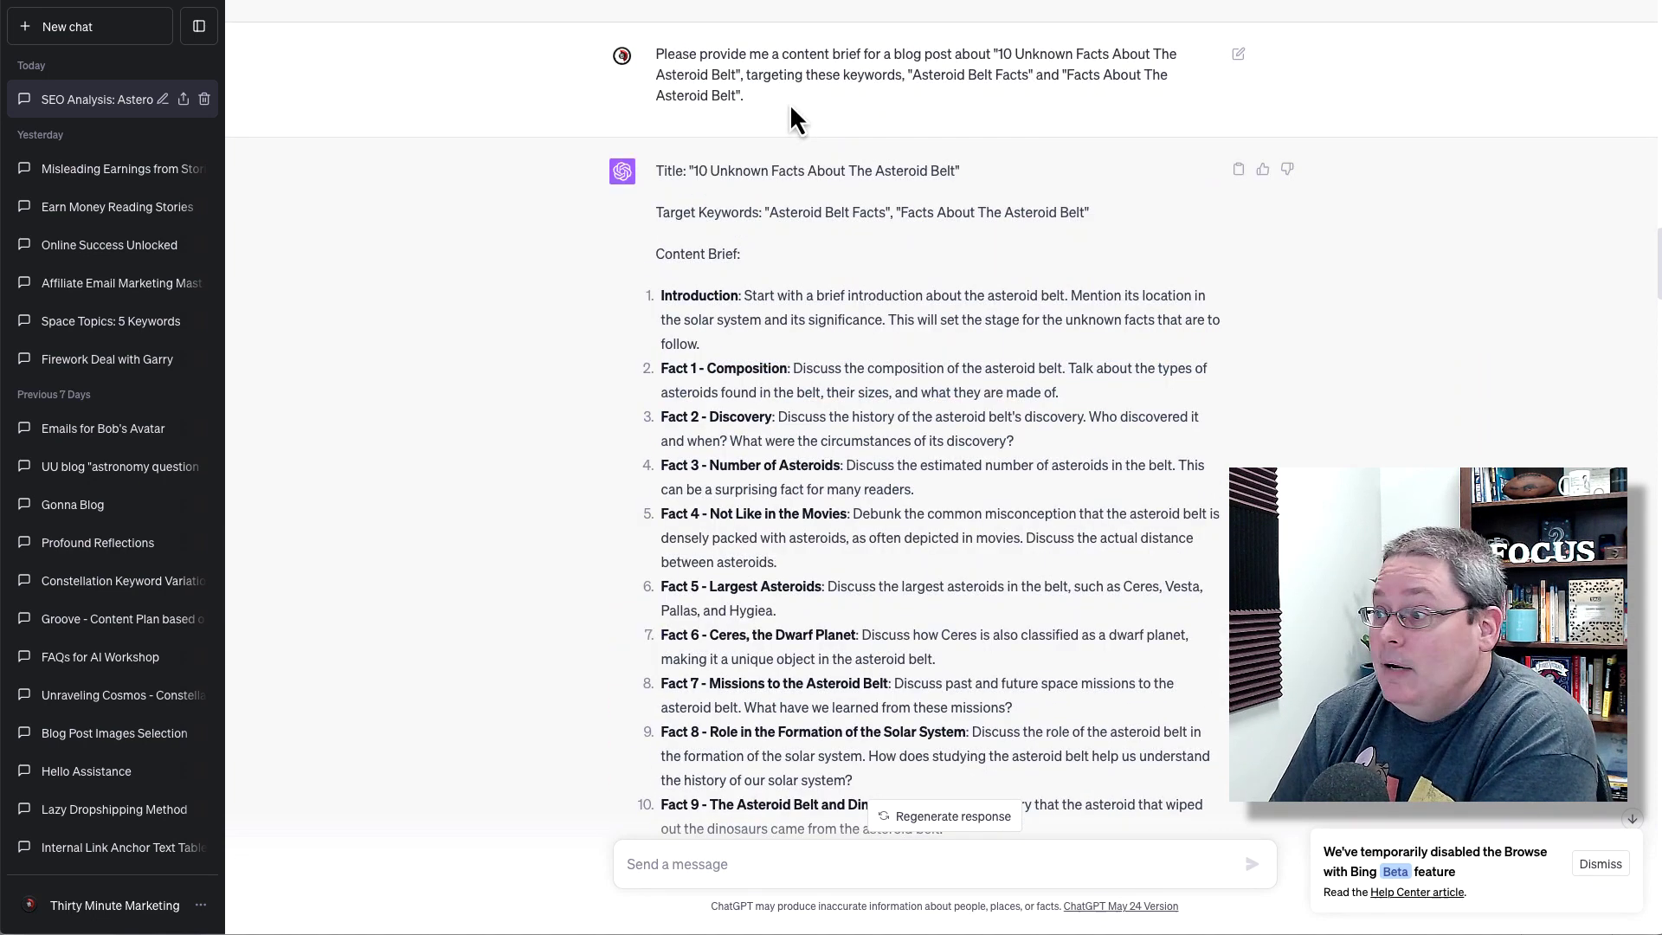
pyautogui.moveTo(746, 100); pyautogui.dragTo(655, 54)
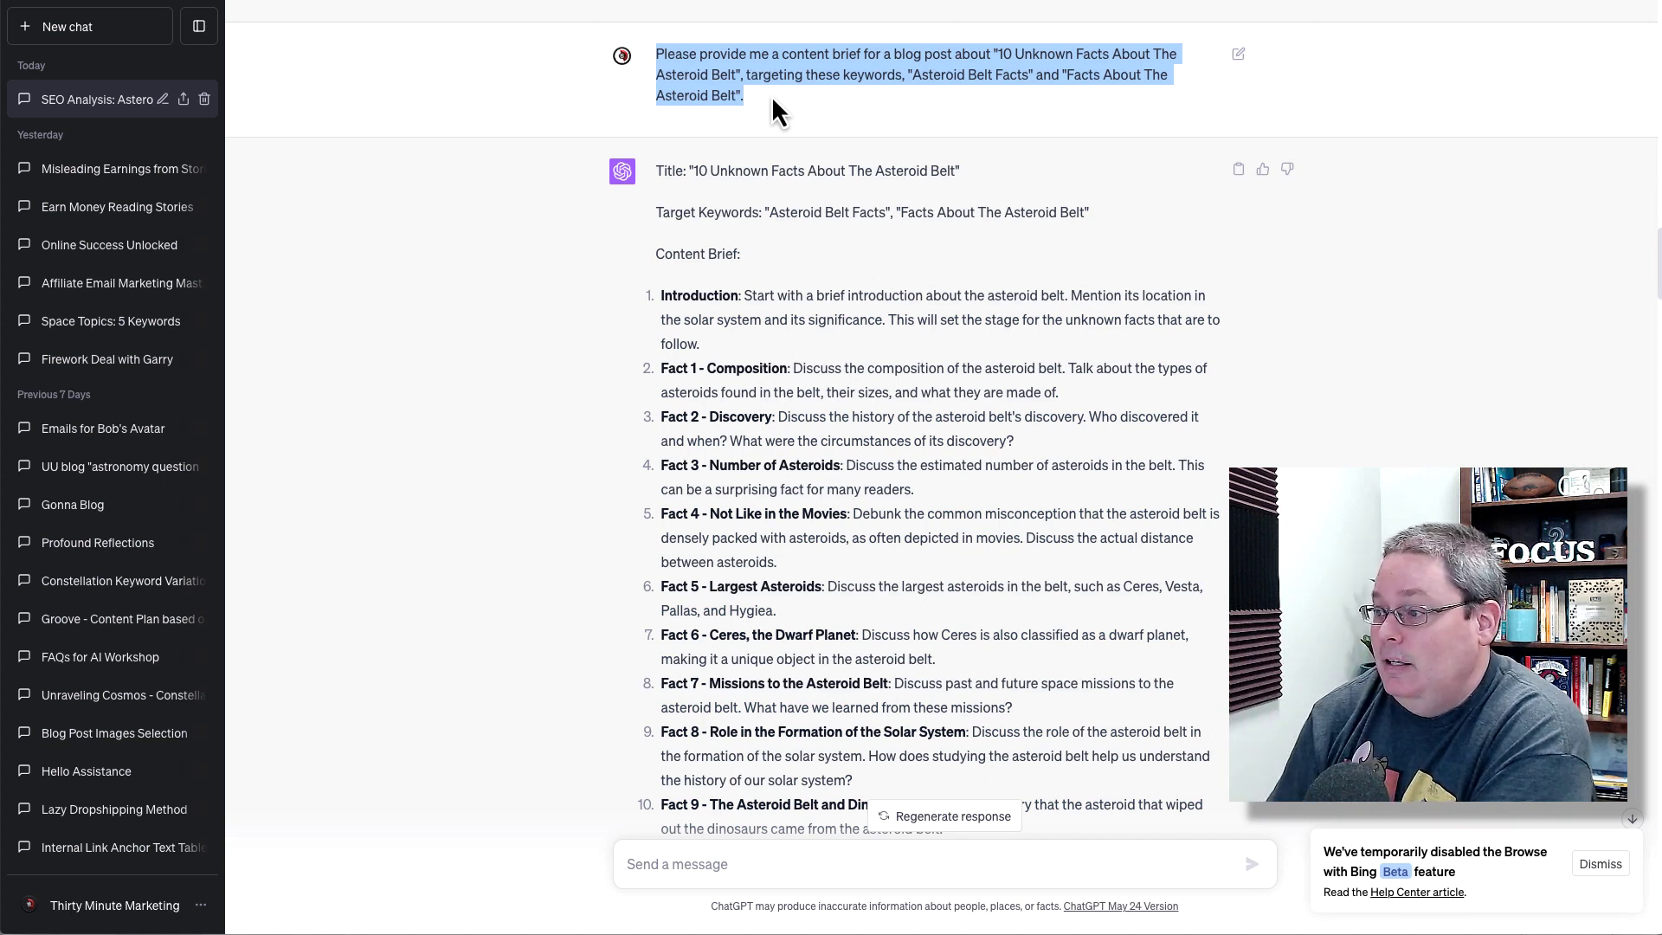
pyautogui.scroll(-2, 961, 325)
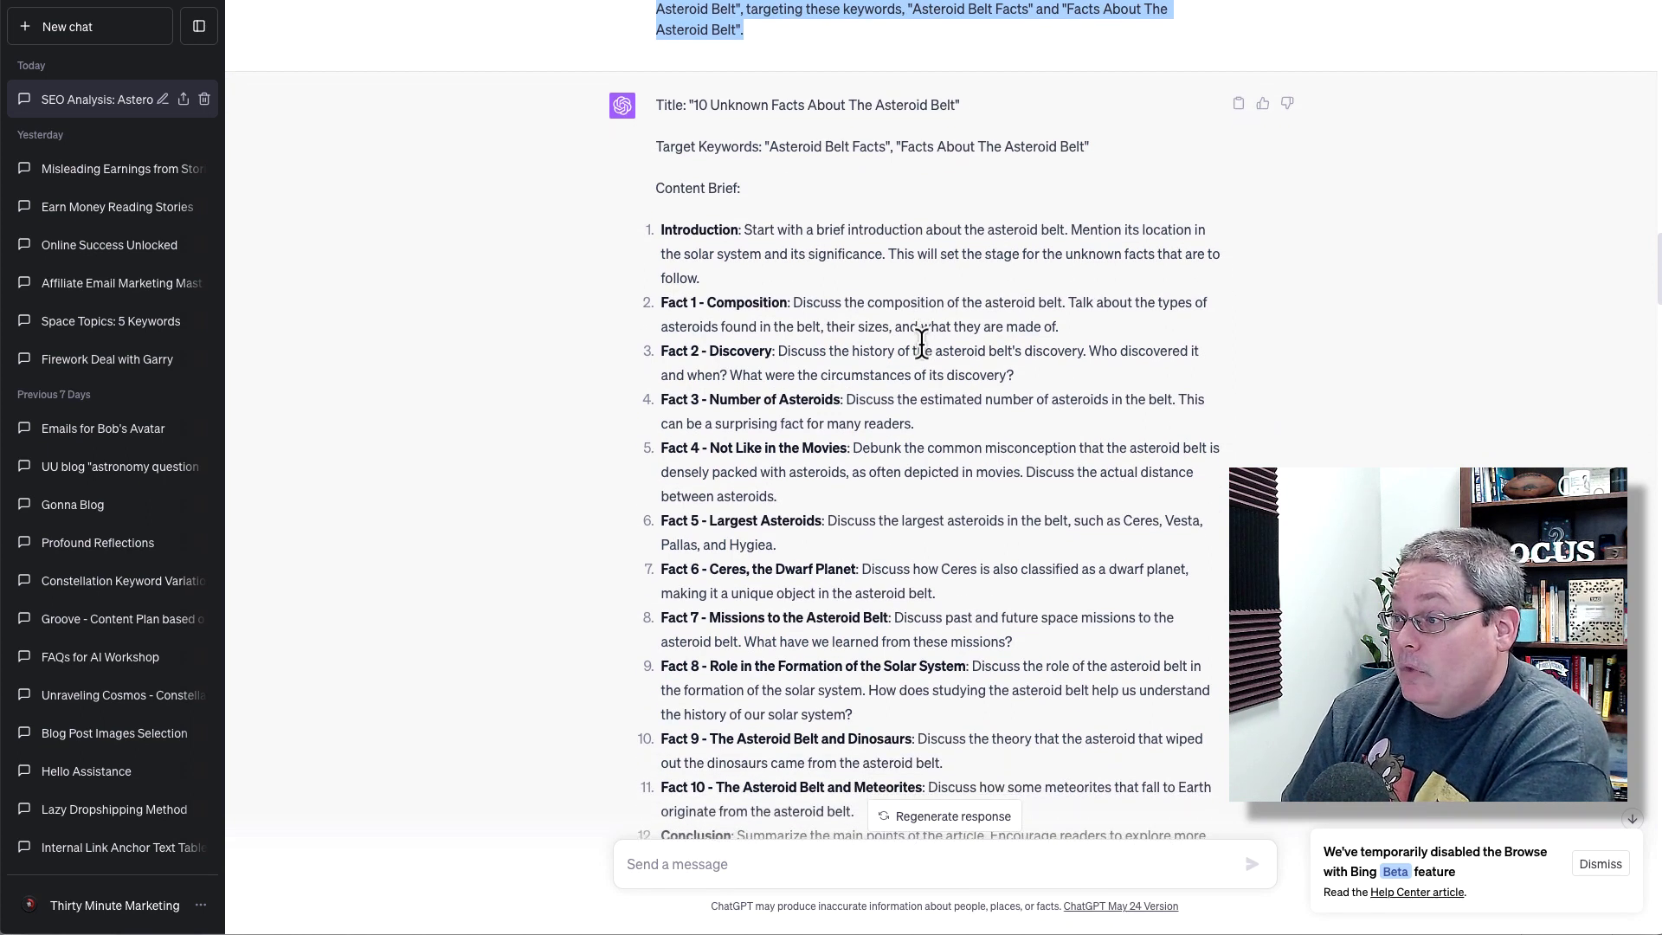
pyautogui.scroll(-1, 917, 342)
pyautogui.scroll(-1, 909, 344)
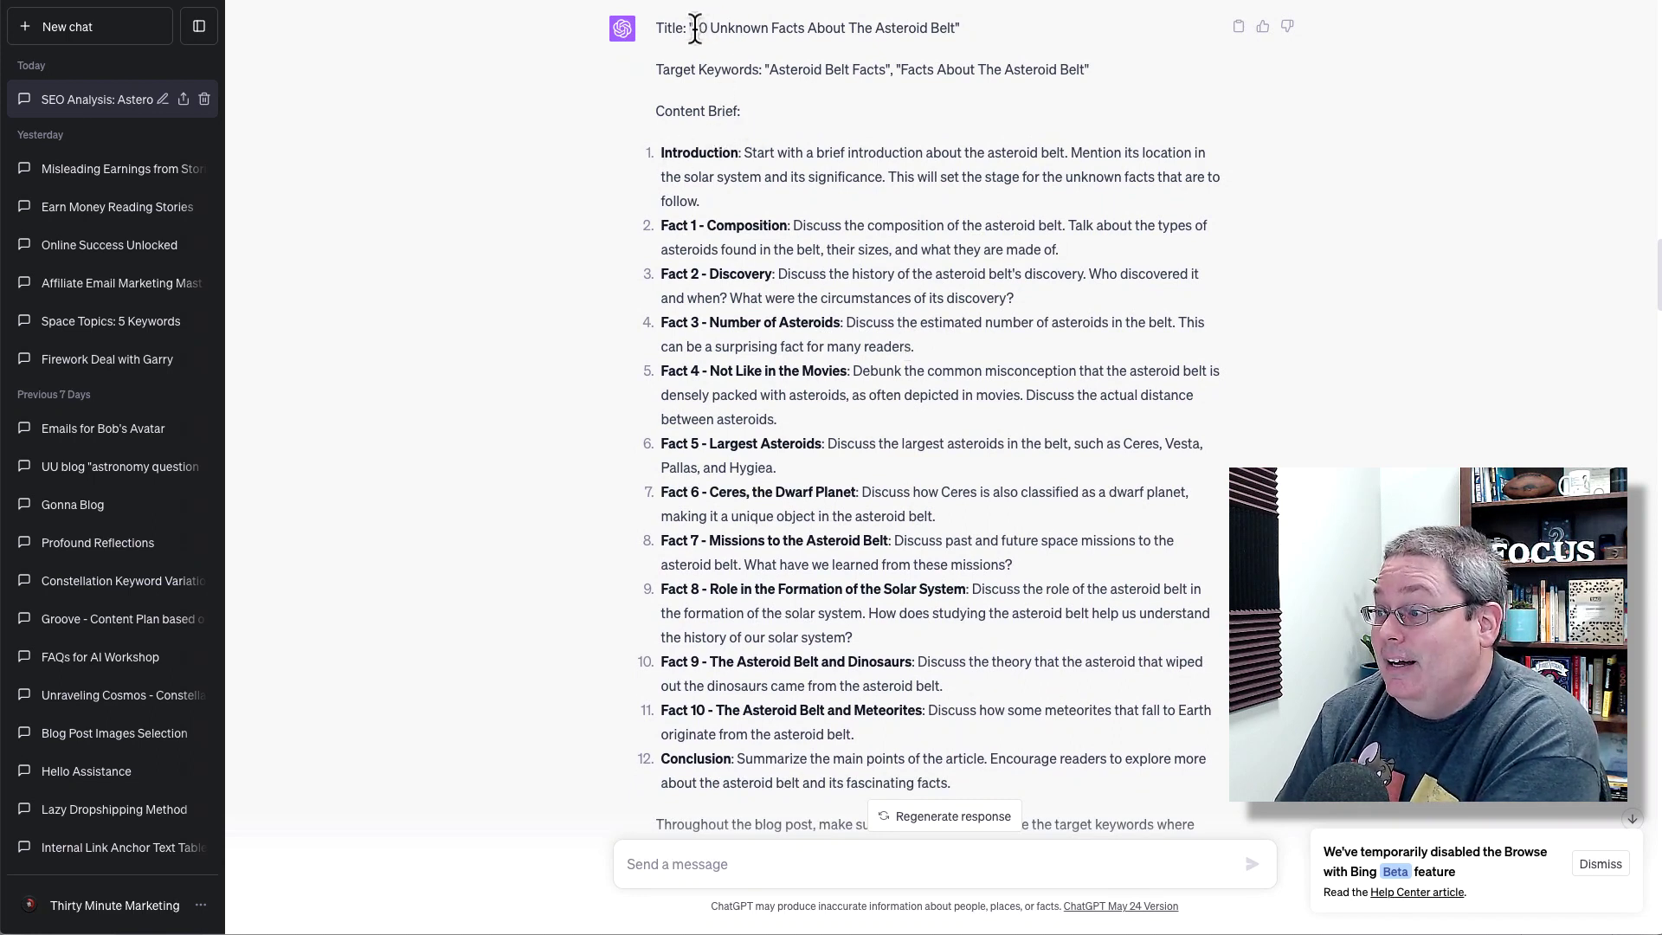
pyautogui.moveTo(693, 29); pyautogui.dragTo(930, 31)
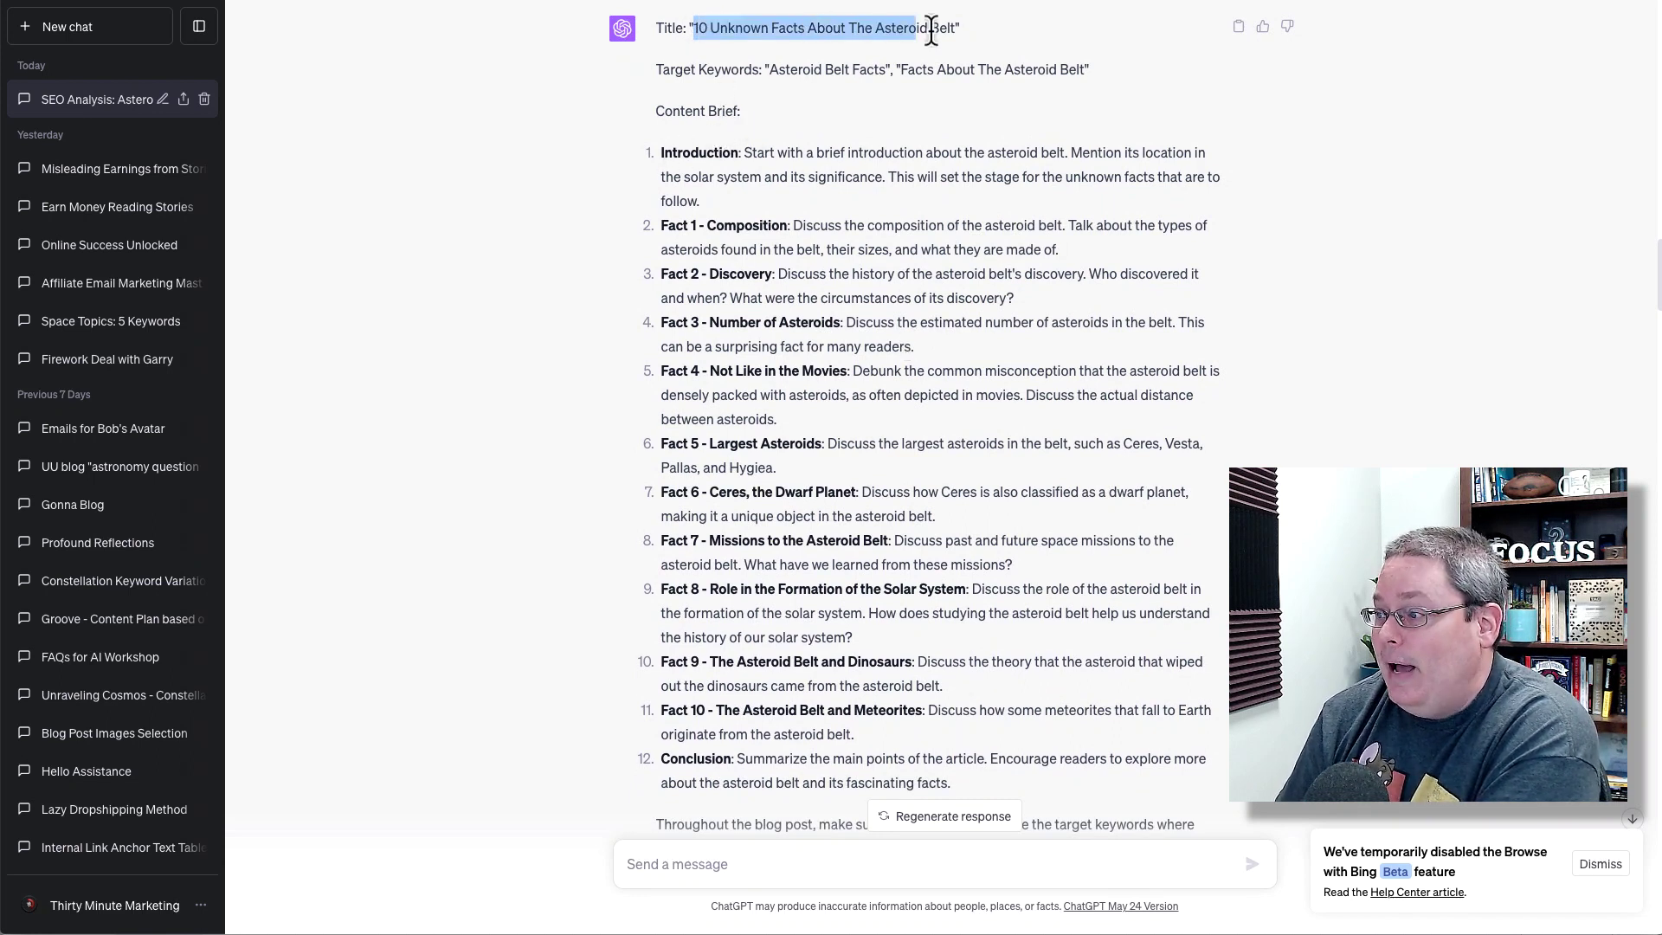
pyautogui.click(668, 155)
pyautogui.moveTo(694, 203)
pyautogui.mouseDown()
pyautogui.moveTo(656, 165)
pyautogui.moveTo(659, 188)
pyautogui.mouseUp()
pyautogui.moveTo(963, 786)
pyautogui.mouseDown()
pyautogui.moveTo(760, 783)
pyautogui.moveTo(656, 761)
pyautogui.mouseUp()
pyautogui.scroll(-1, 810, 627)
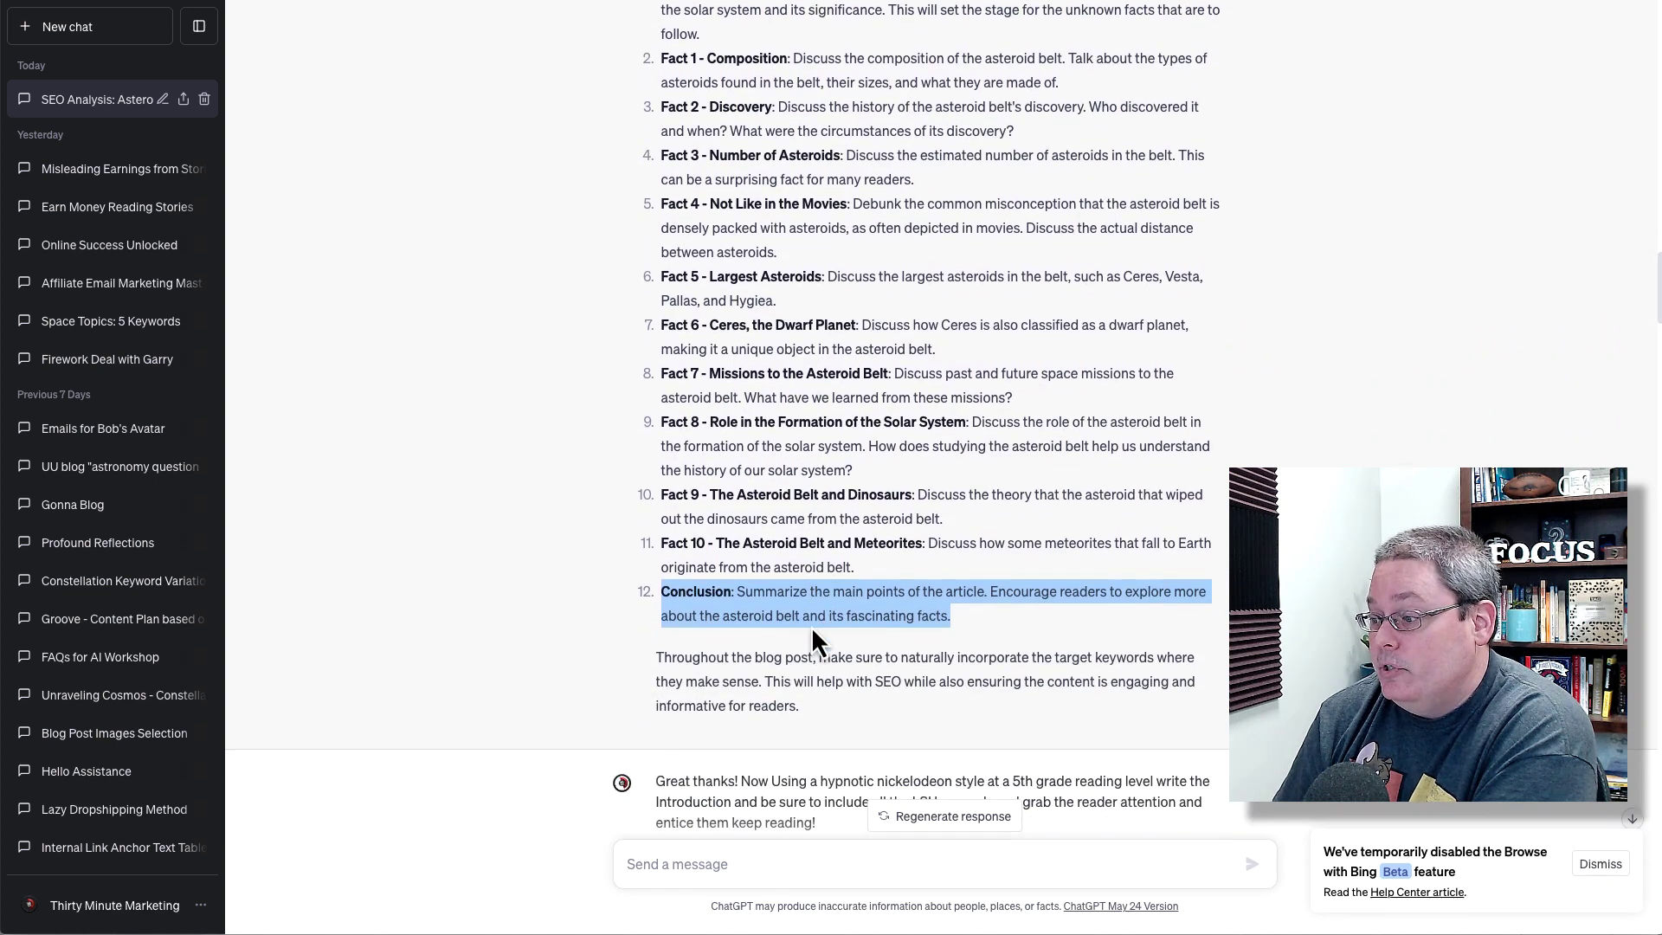
pyautogui.scroll(-1, 811, 625)
pyautogui.scroll(-1, 811, 626)
pyautogui.scroll(-1, 812, 626)
pyautogui.scroll(-1, 812, 625)
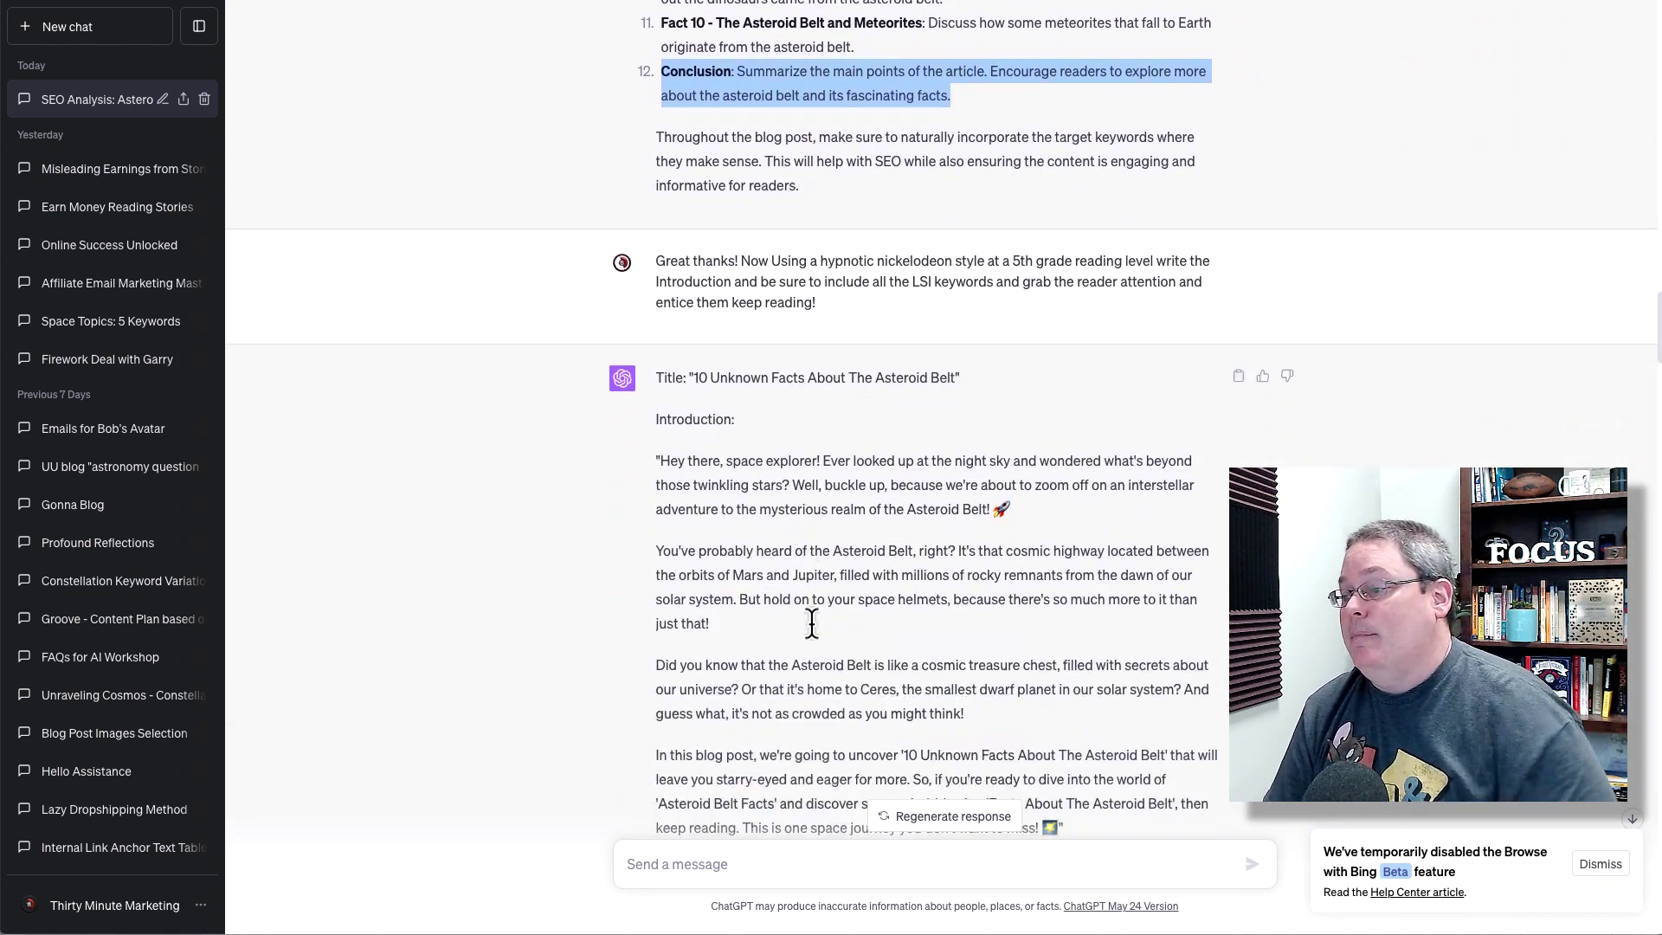
pyautogui.scroll(-1, 816, 390)
pyautogui.moveTo(830, 112); pyautogui.dragTo(654, 70)
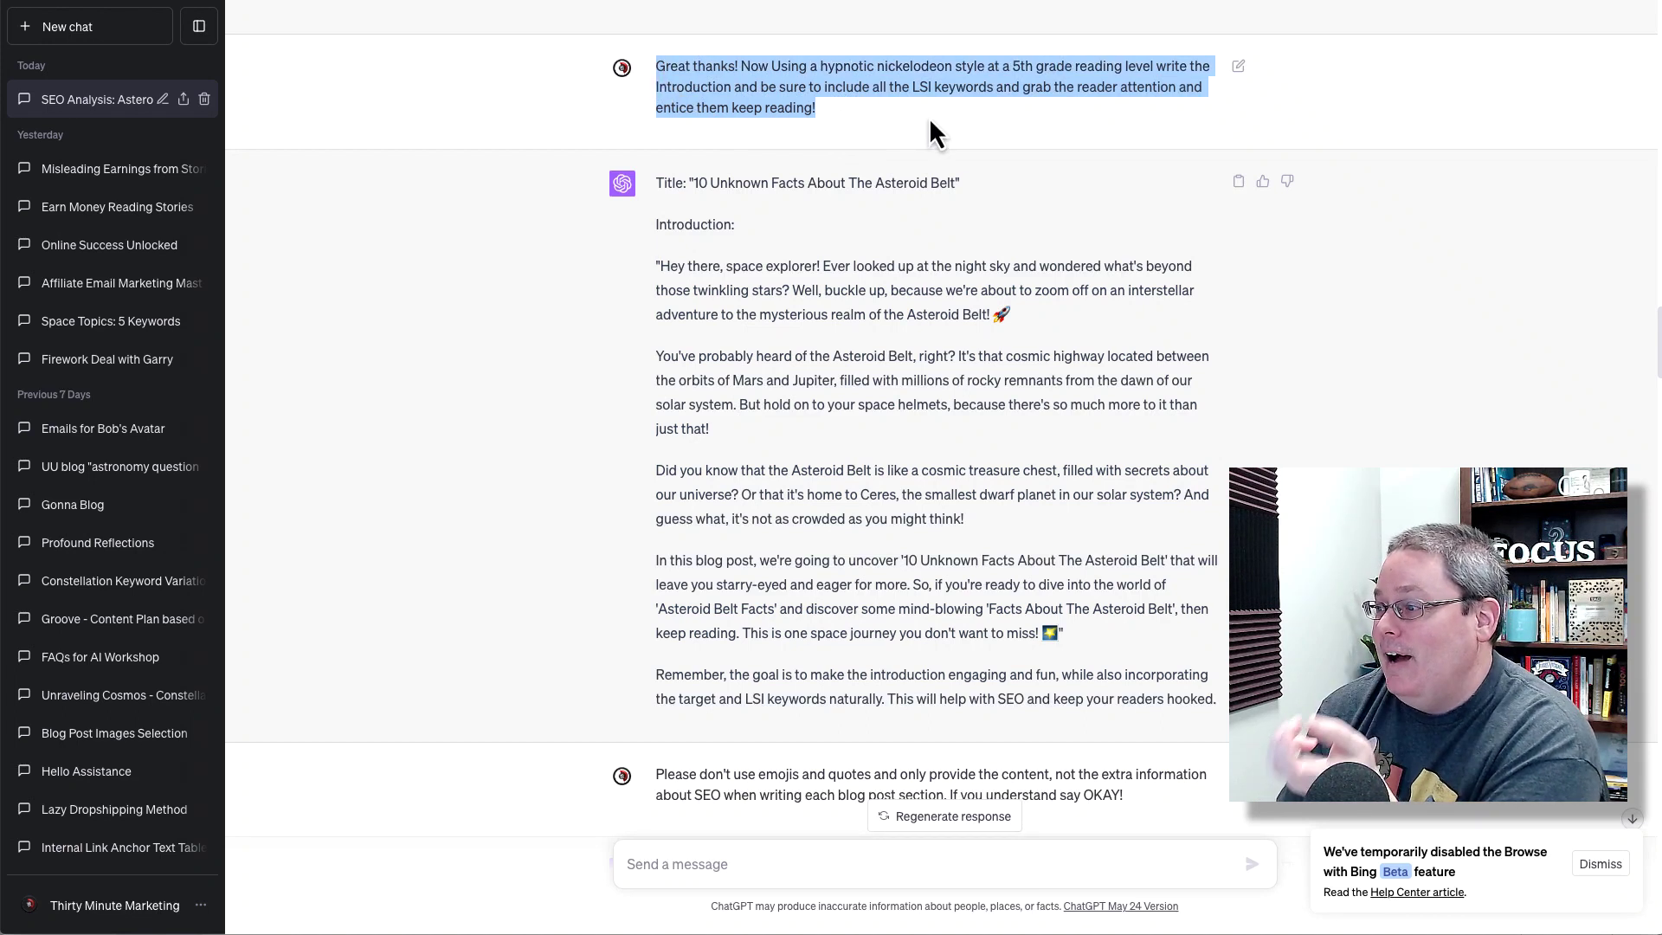
pyautogui.scroll(-3, 896, 228)
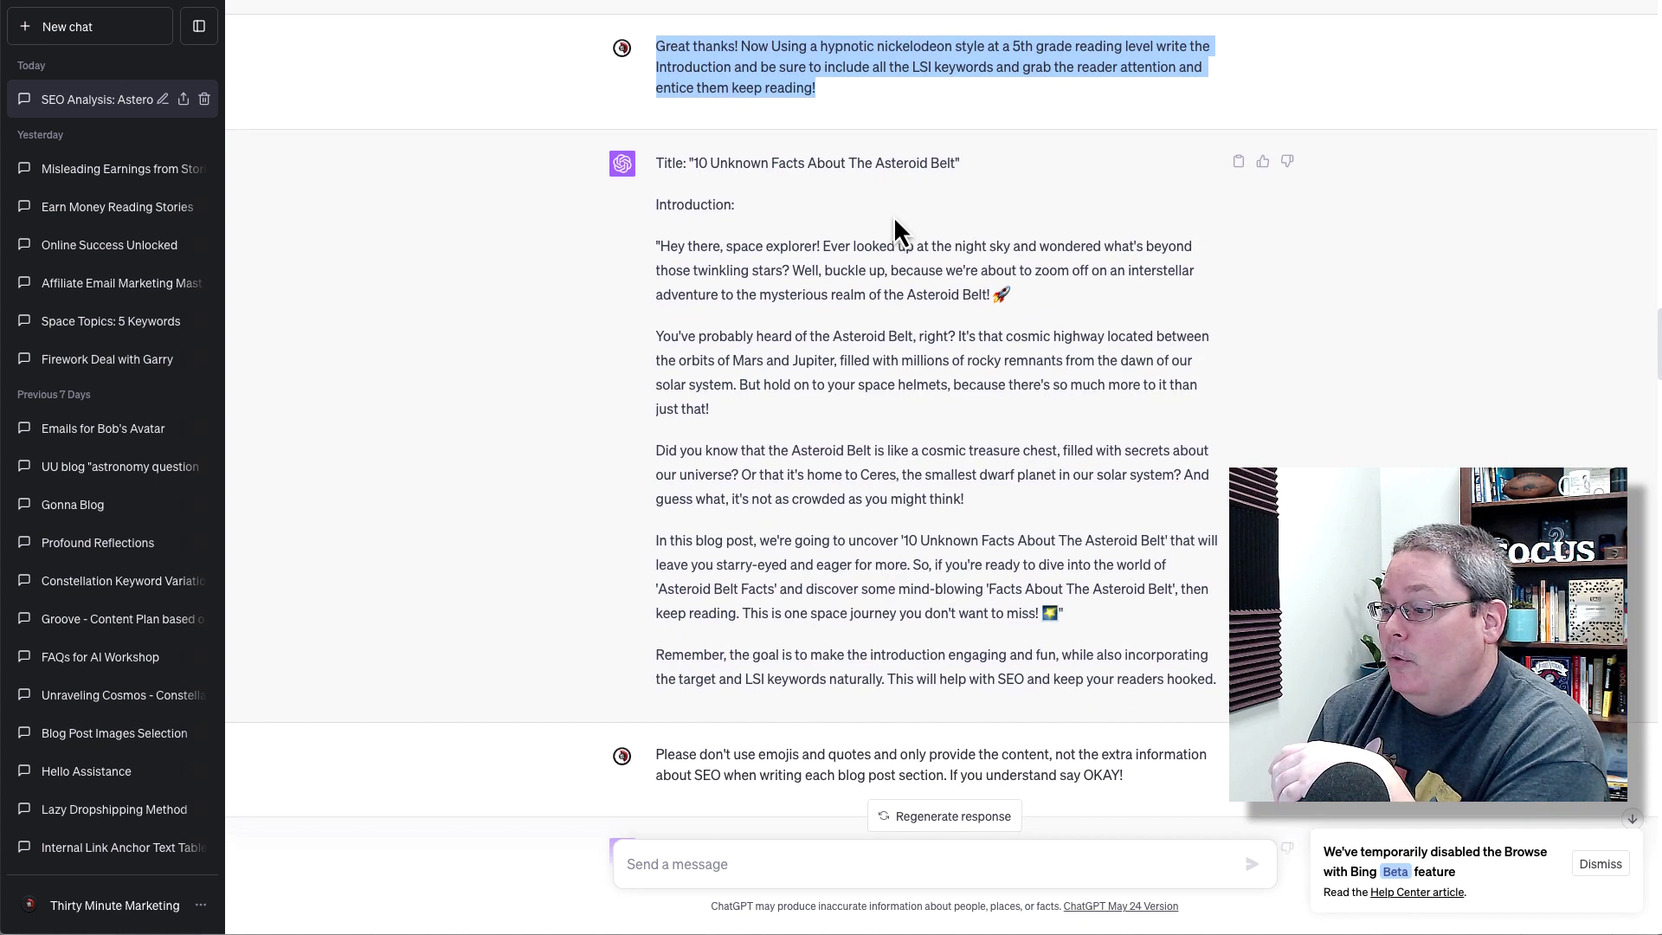
pyautogui.scroll(-3, 893, 232)
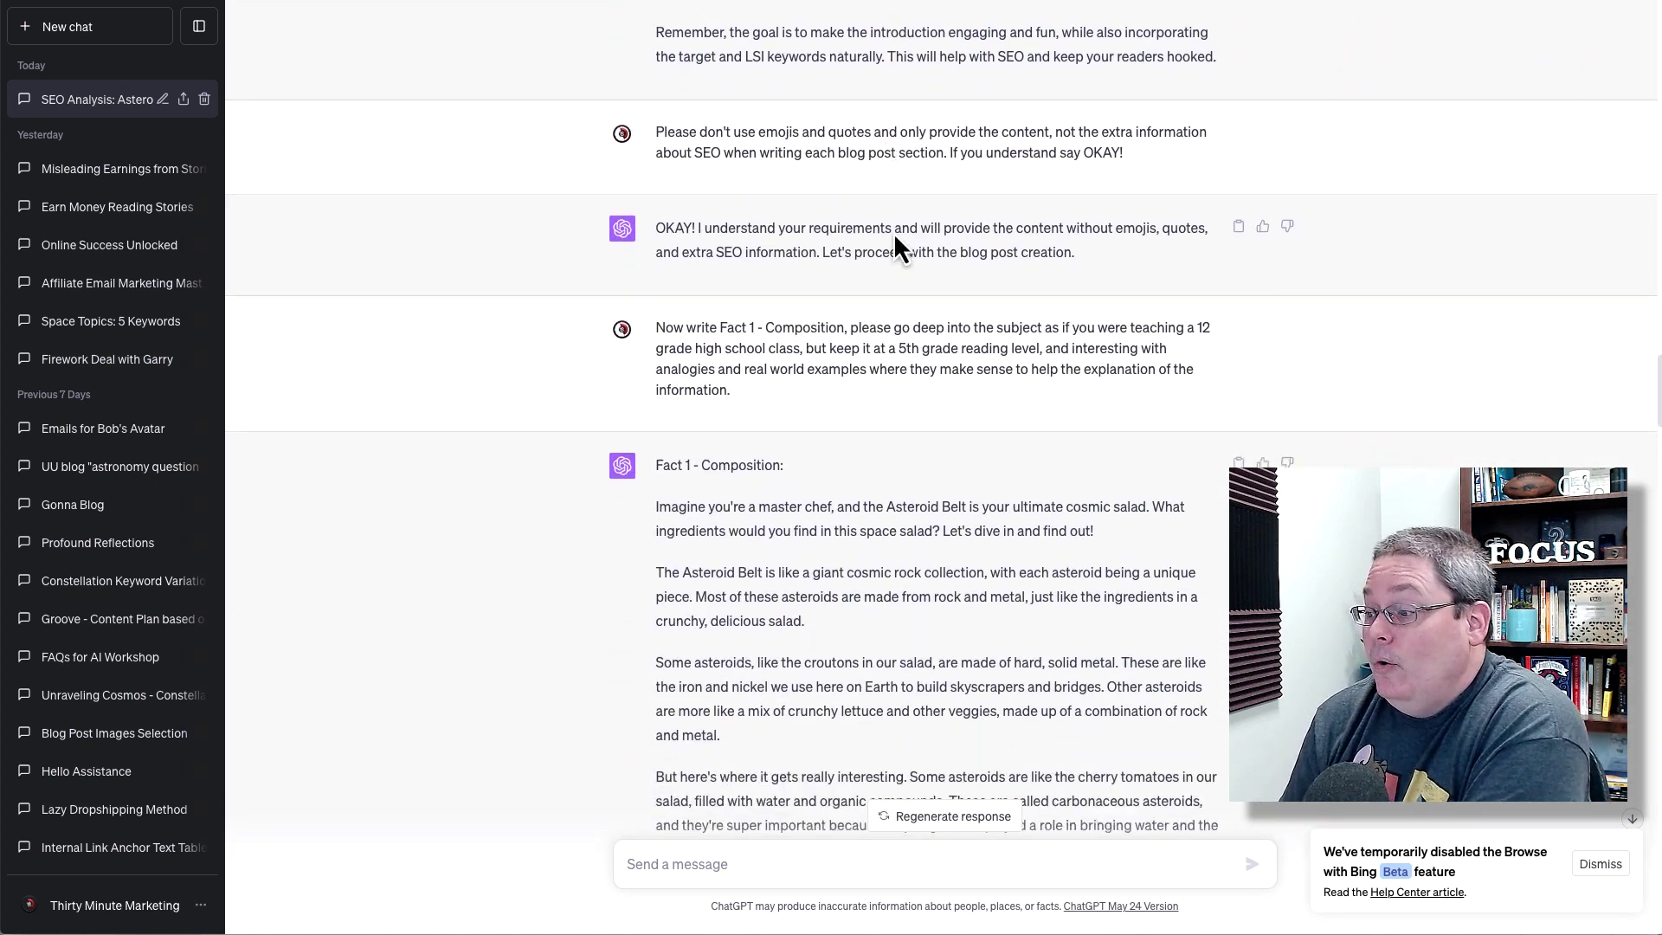
pyautogui.scroll(-1, 892, 231)
pyautogui.scroll(-15, 889, 238)
# - Highlight the Fact 10 request, the Fact 10 heading, and the conclusion request
pyautogui.moveTo(1158, 62)
pyautogui.mouseDown()
pyautogui.moveTo(990, 63)
pyautogui.moveTo(653, 24)
pyautogui.mouseUp()
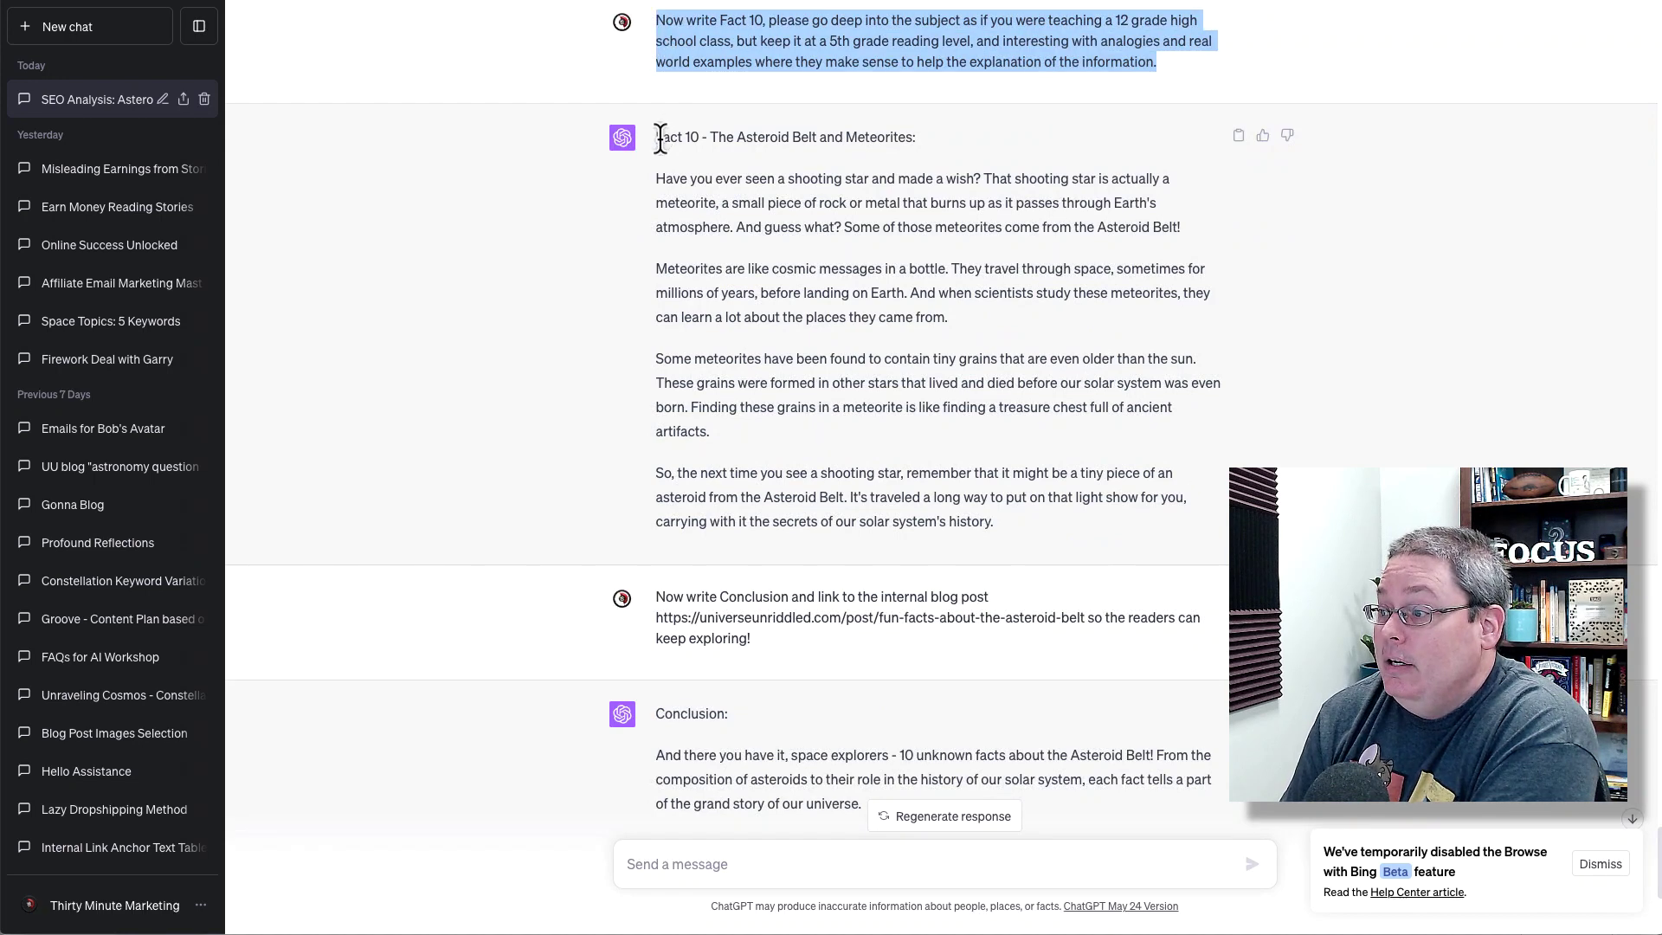
pyautogui.moveTo(663, 137); pyautogui.dragTo(910, 141)
pyautogui.moveTo(750, 640); pyautogui.dragTo(648, 602)
pyautogui.scroll(-5, 1214, 594)
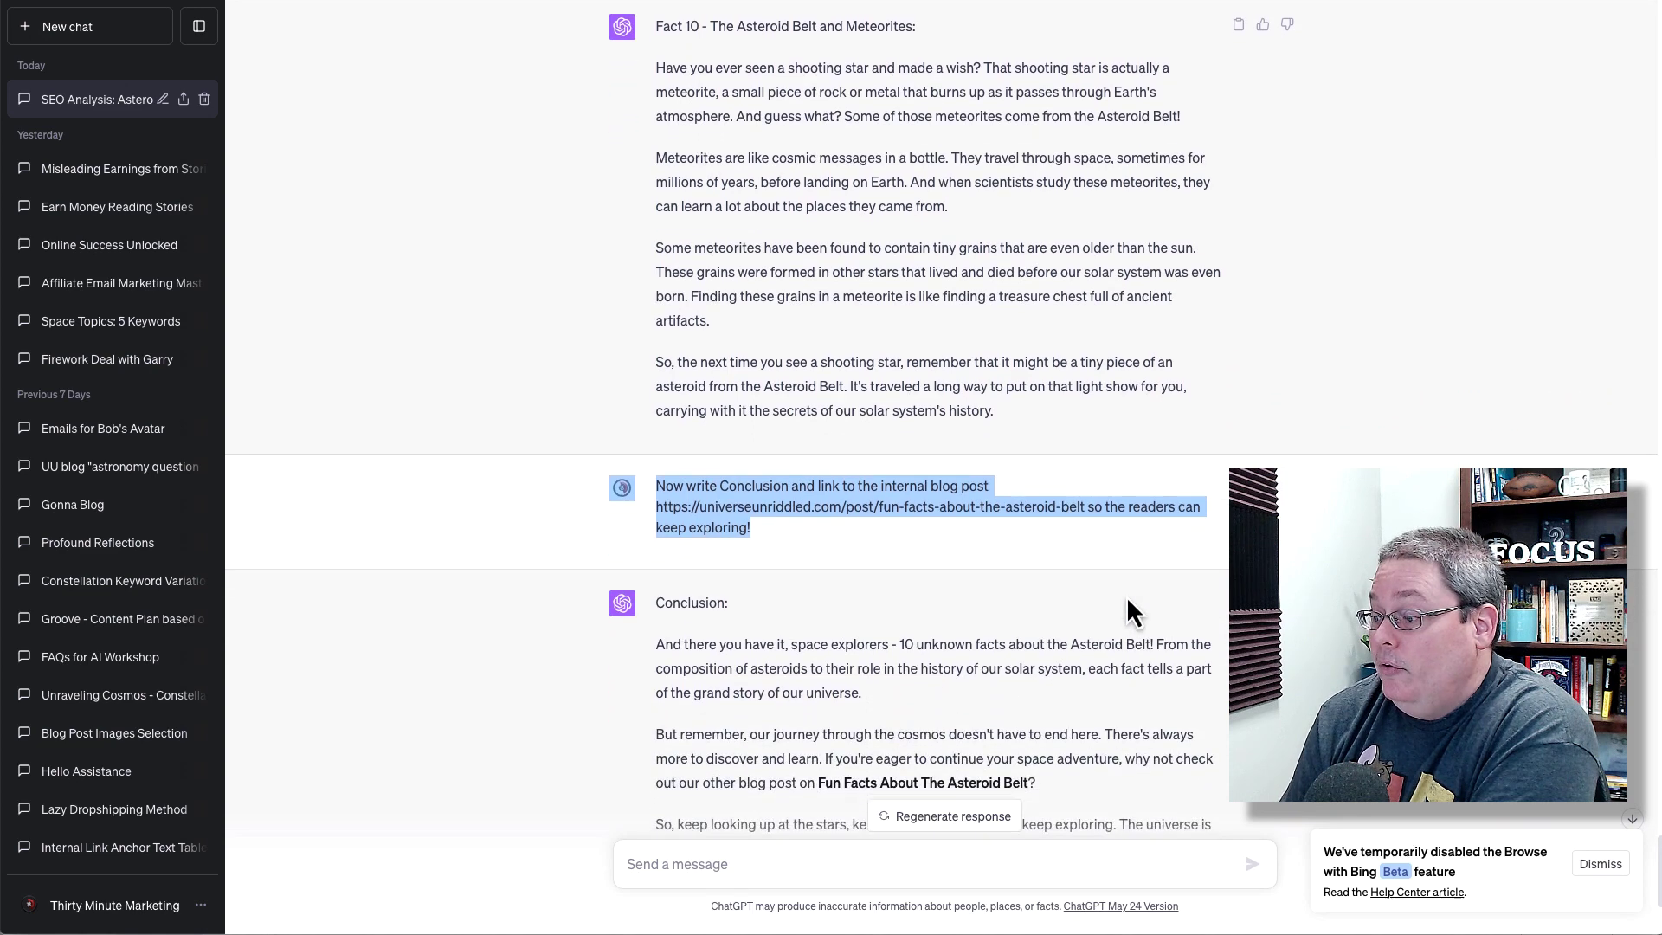
pyautogui.scroll(-1, 1046, 602)
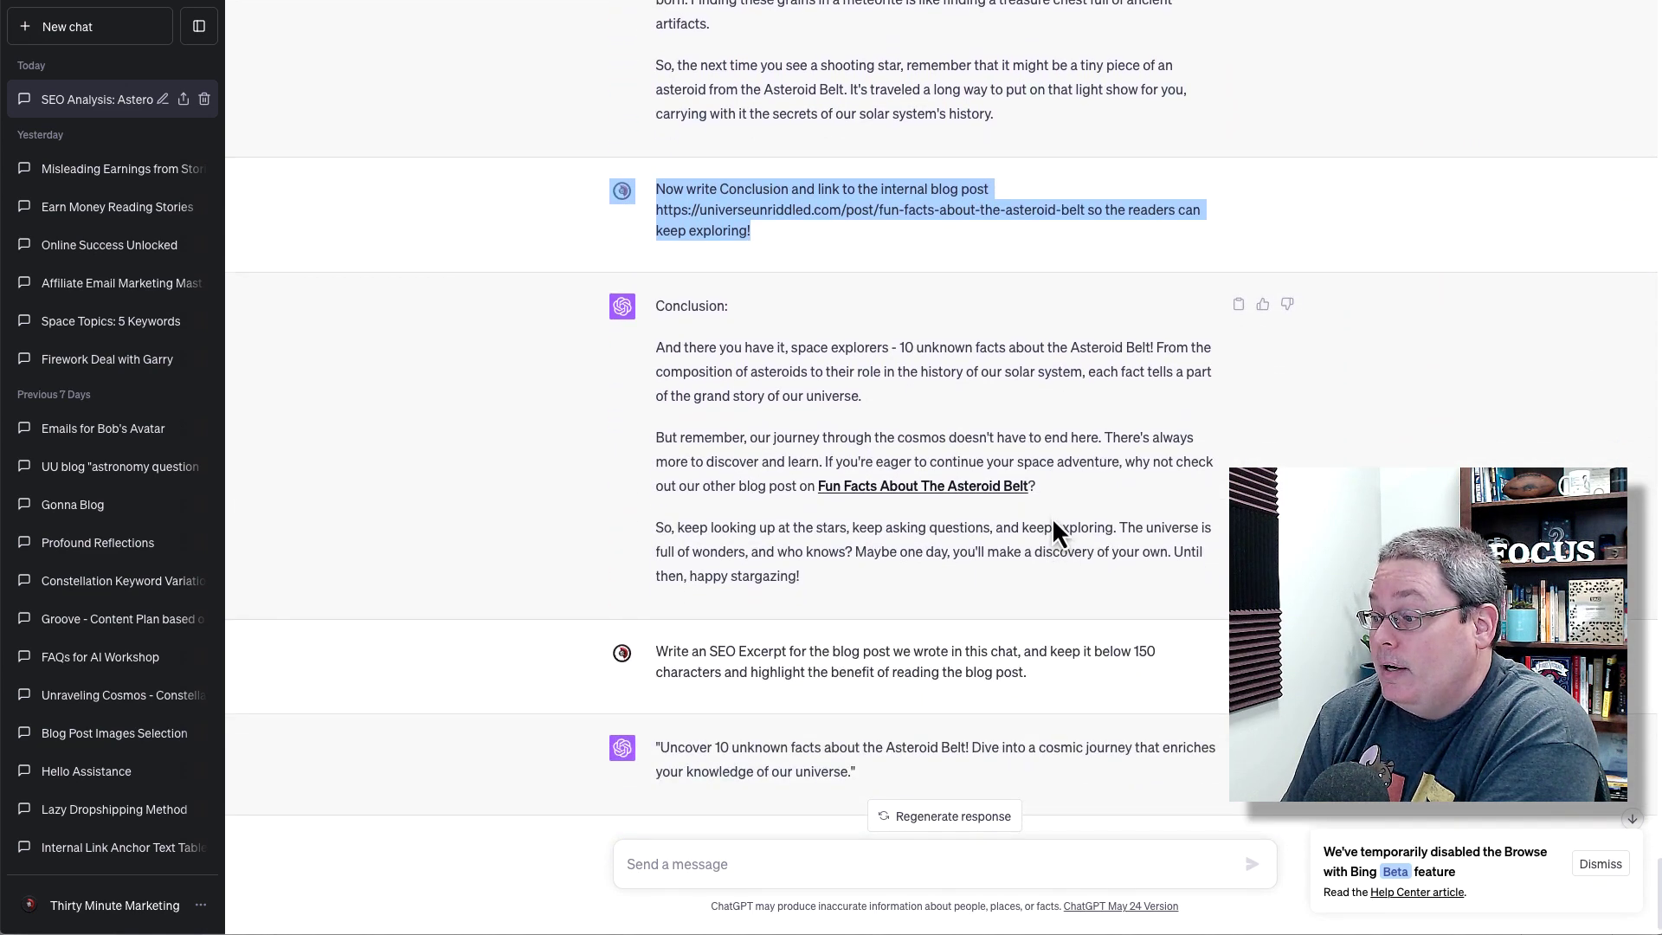
pyautogui.moveTo(1055, 496); pyautogui.dragTo(808, 479)
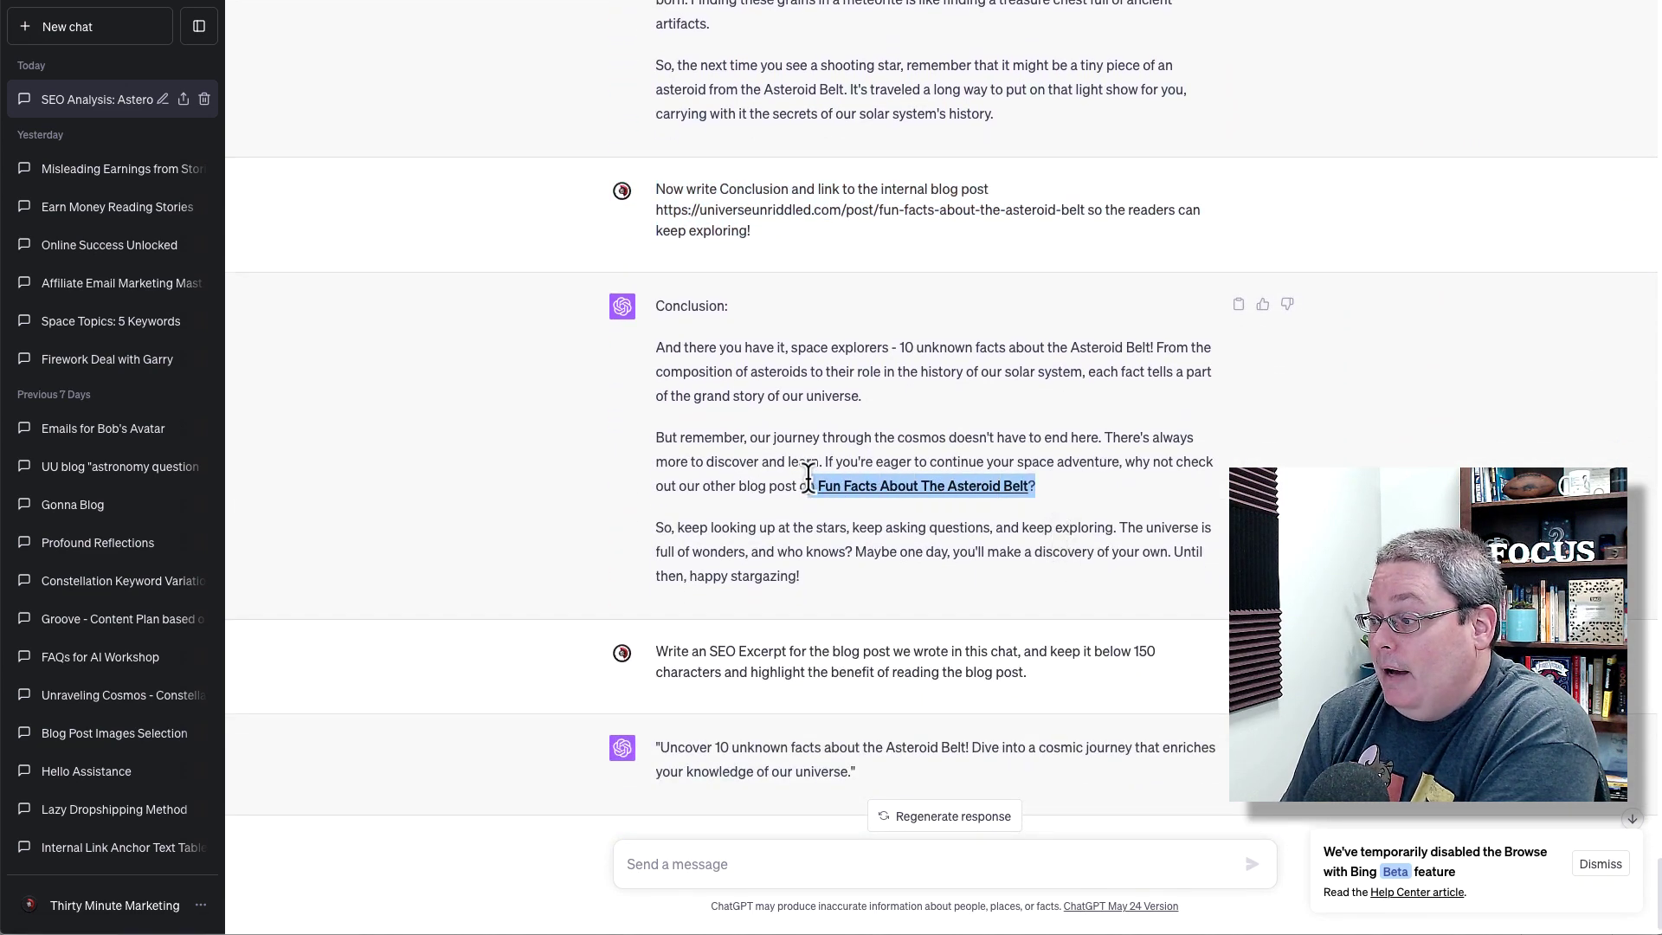
pyautogui.scroll(-1, 884, 538)
pyautogui.moveTo(1026, 627); pyautogui.dragTo(653, 613)
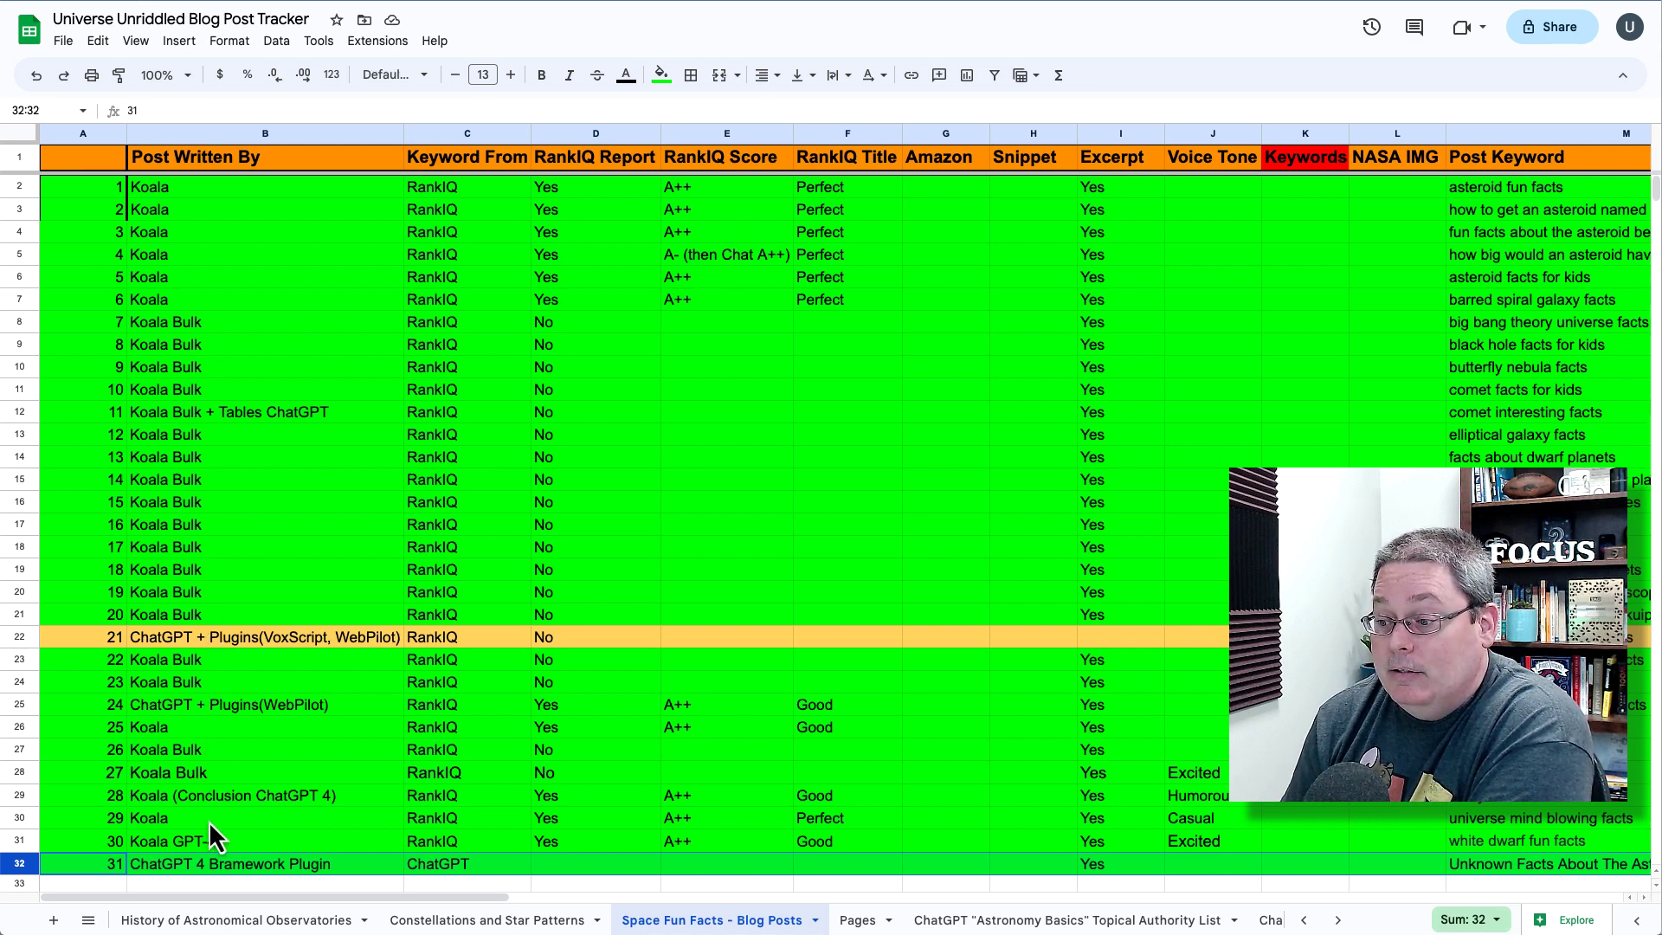
# - Select the Koala GPT-4 entry in cell B31 to compare tracker rows
pyautogui.click(221, 841)
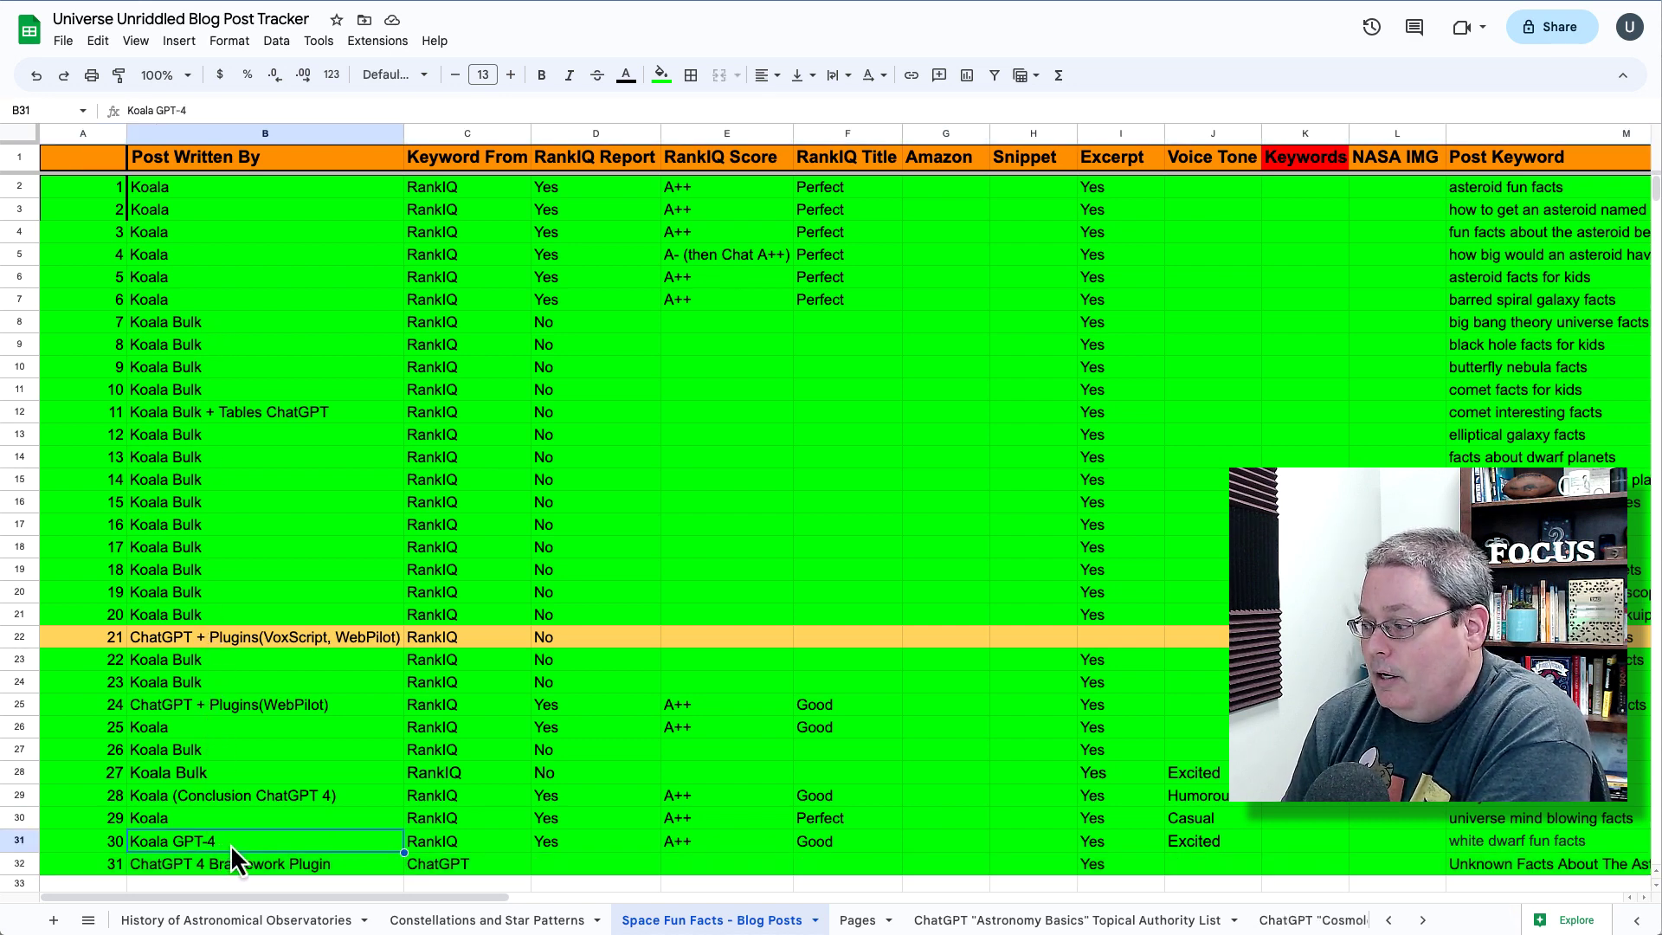